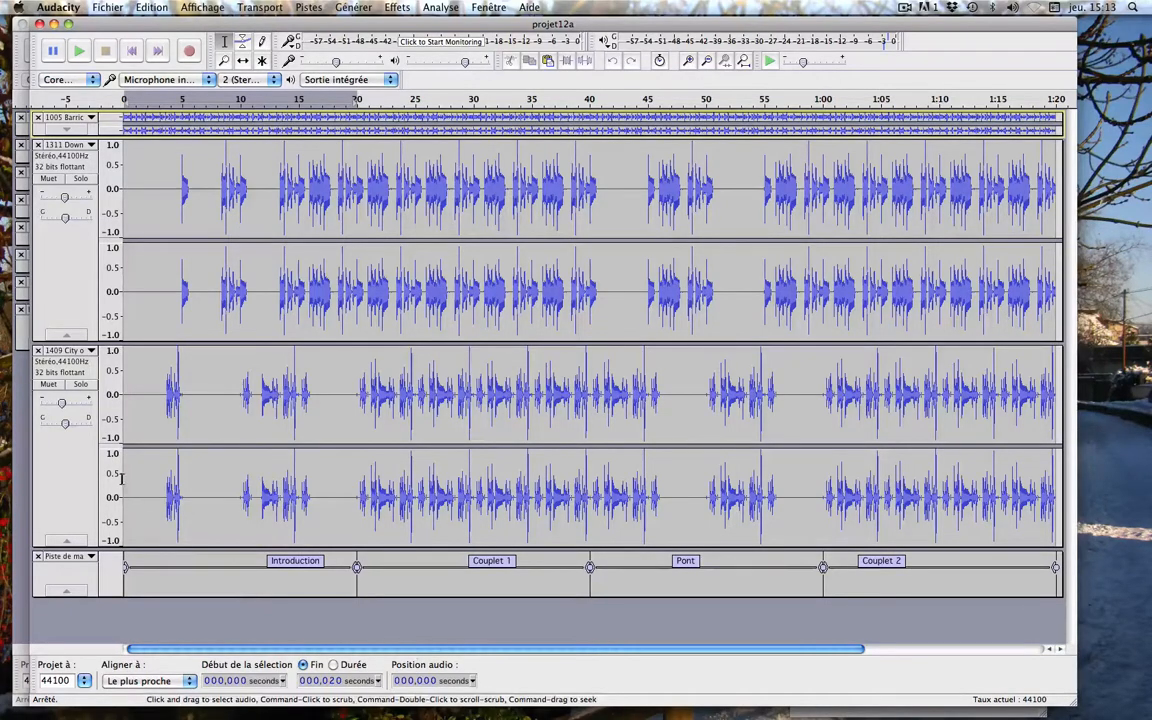
- Select the Introduction section from 0 to 20 seconds on the 1409 City track
drag(123, 484, 356, 491)
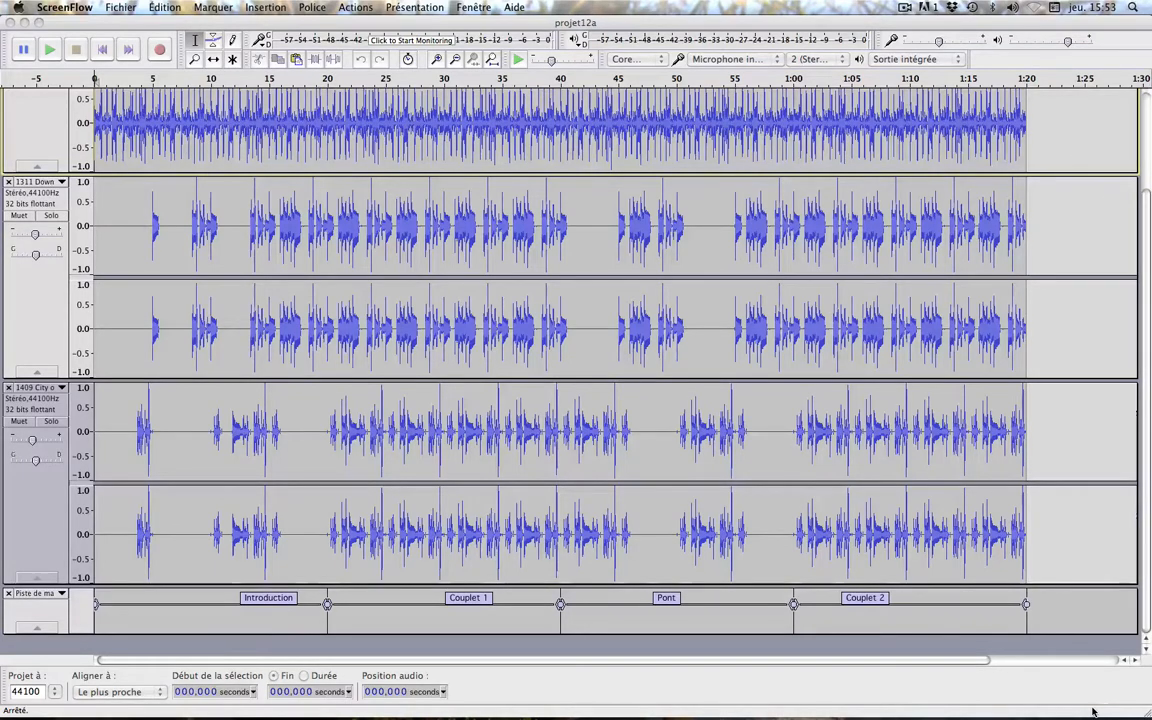
- Import the 1504 synth WAV from the 05 synthés folder as a copy in the project, and play it with the other tracks
click(763, 710)
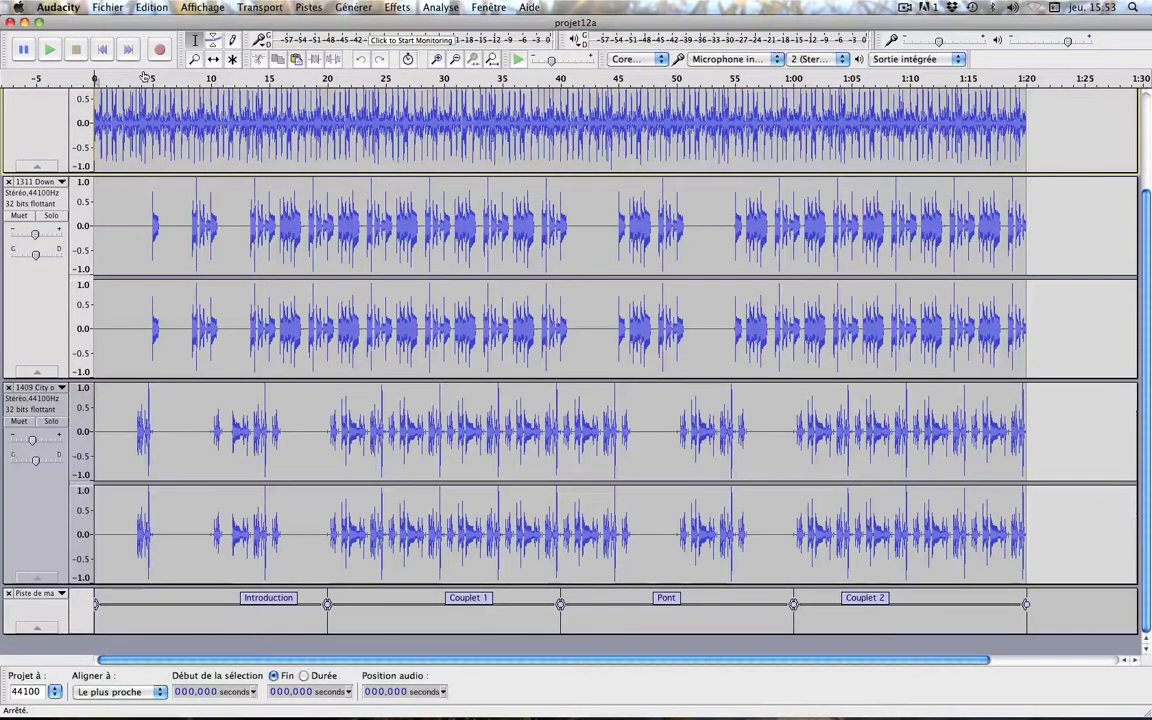
click(60, 8)
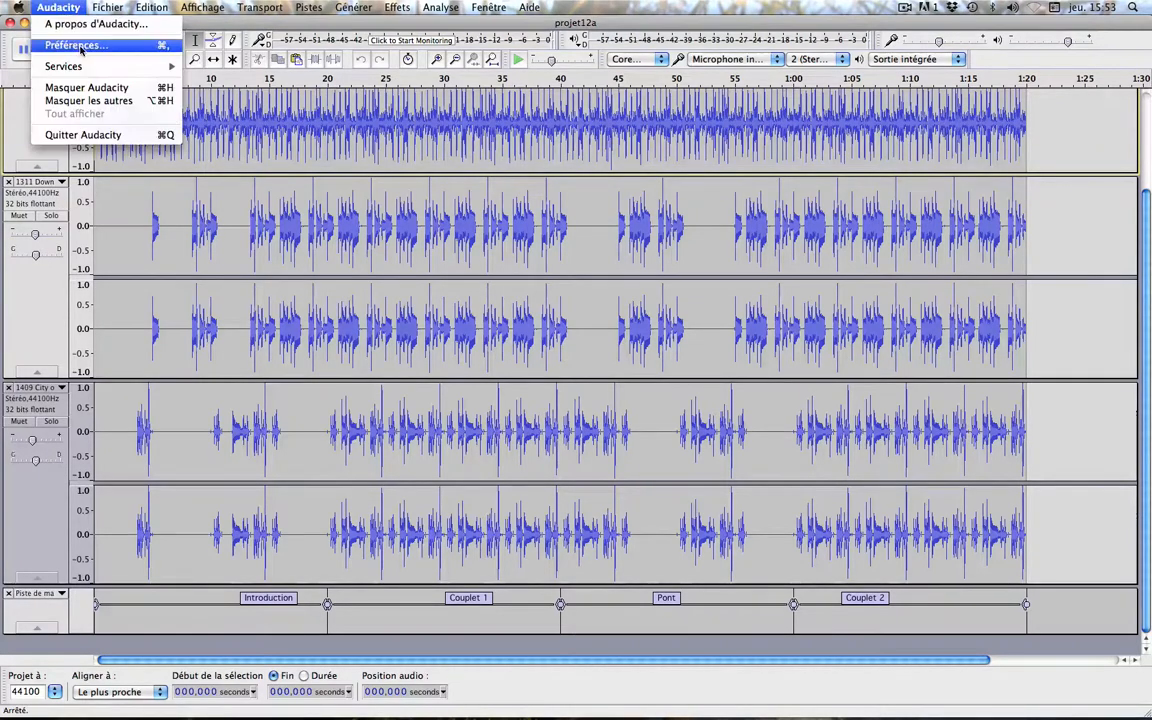
mouse_move(107, 7)
mouse_move(305, 165)
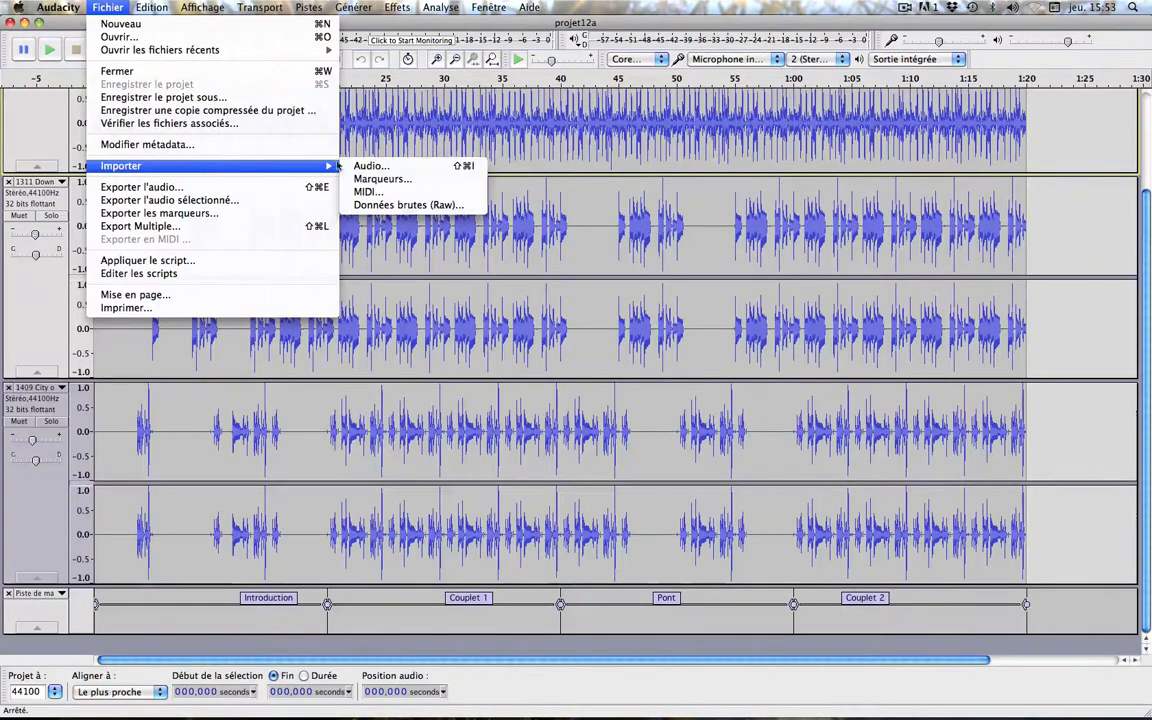
click(358, 165)
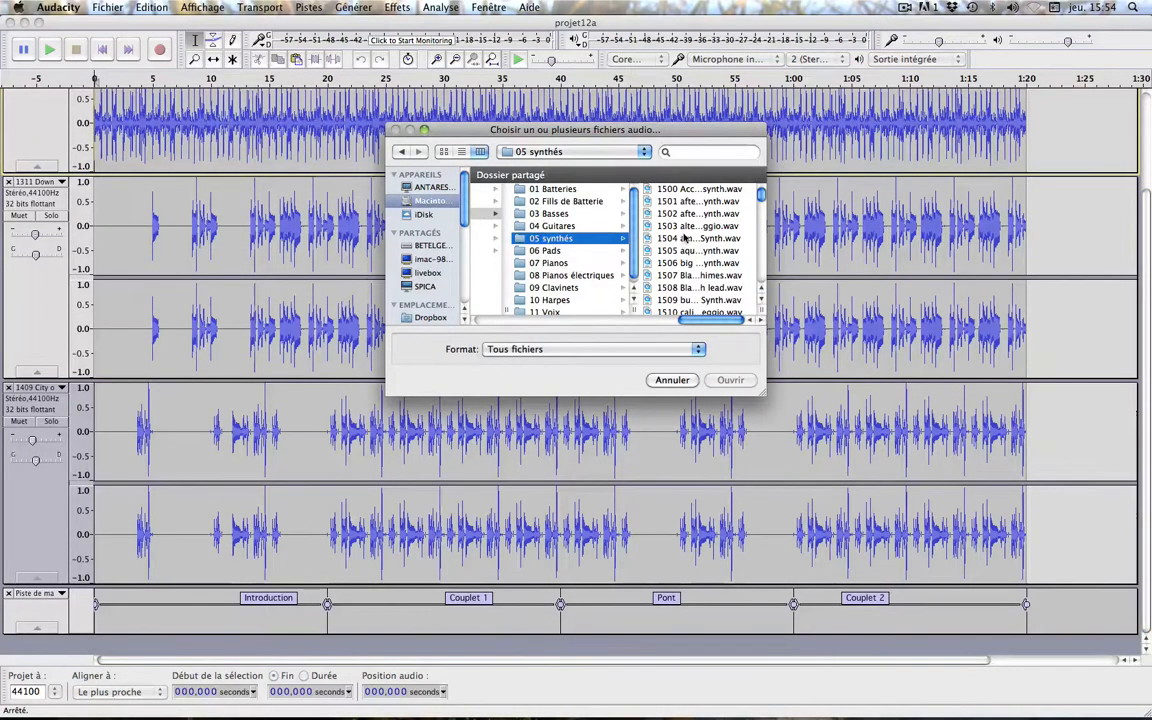
double_click(685, 238)
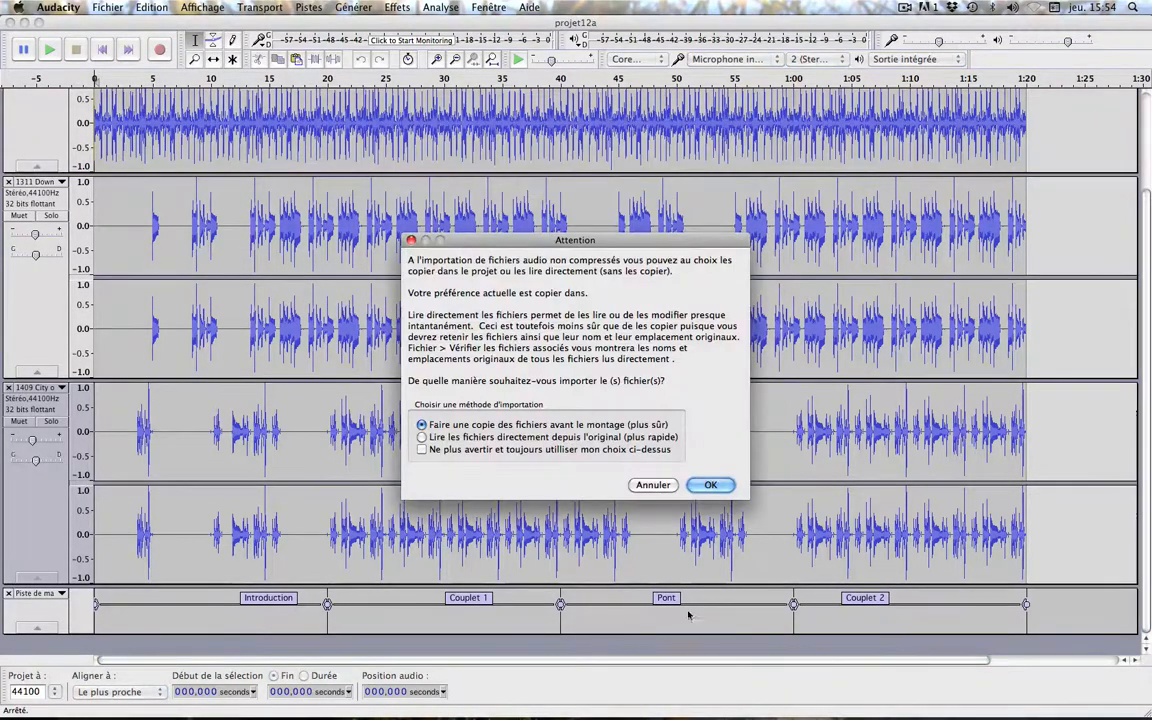
click(710, 484)
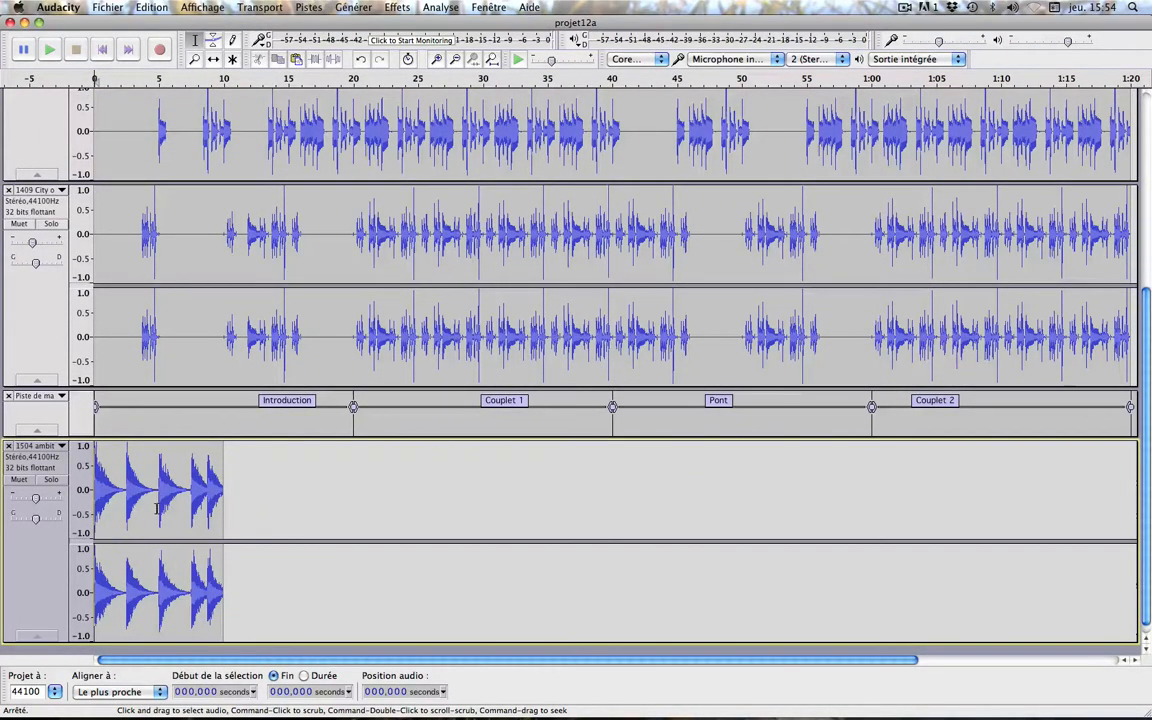
click(52, 50)
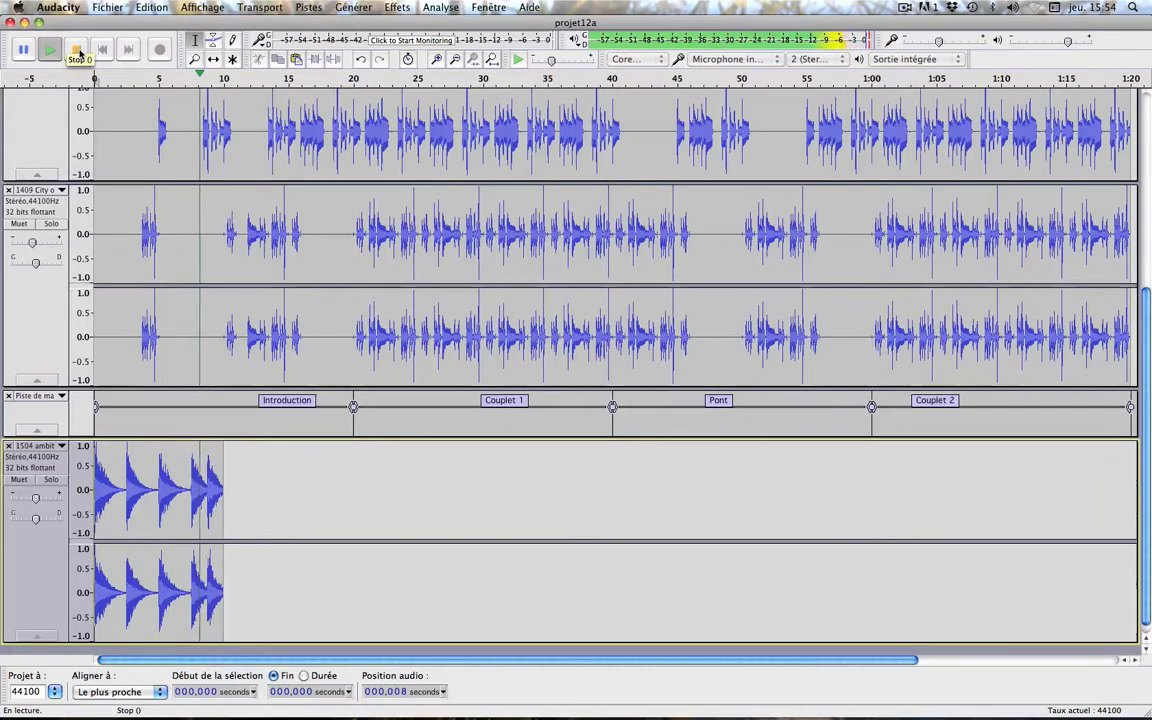
click(77, 50)
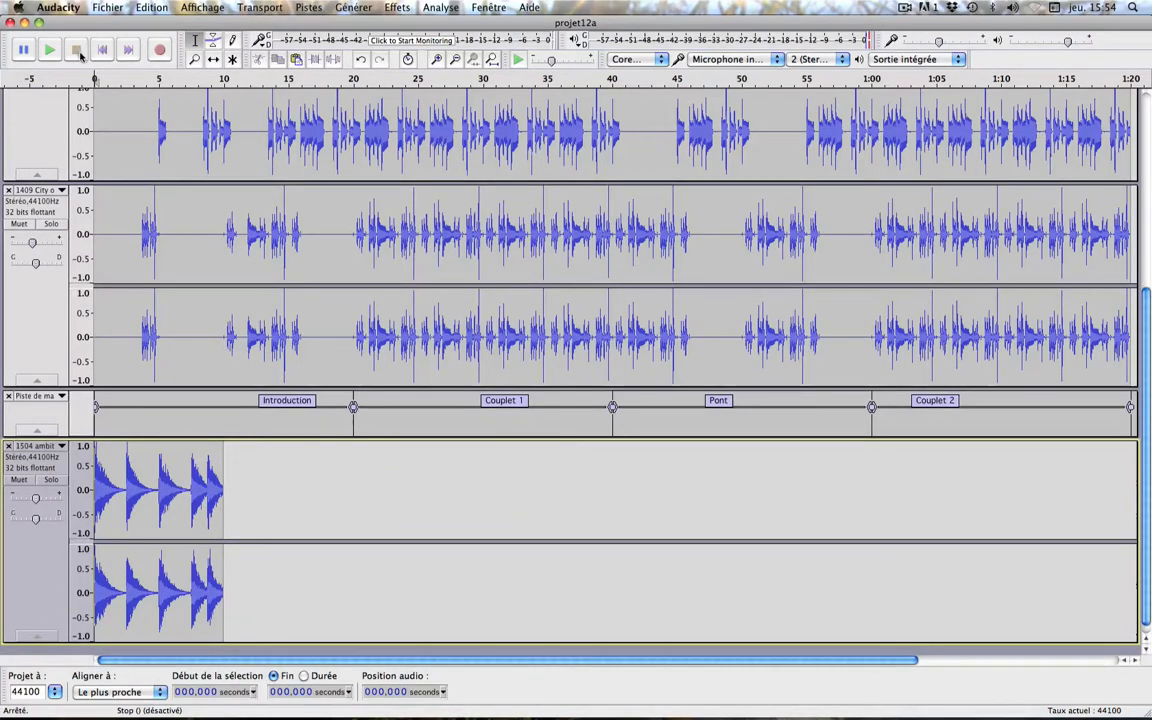
- Select the whole 10-second clip on the 1504 track, copy it and paste the copy directly after it at 10 seconds
click(145, 463)
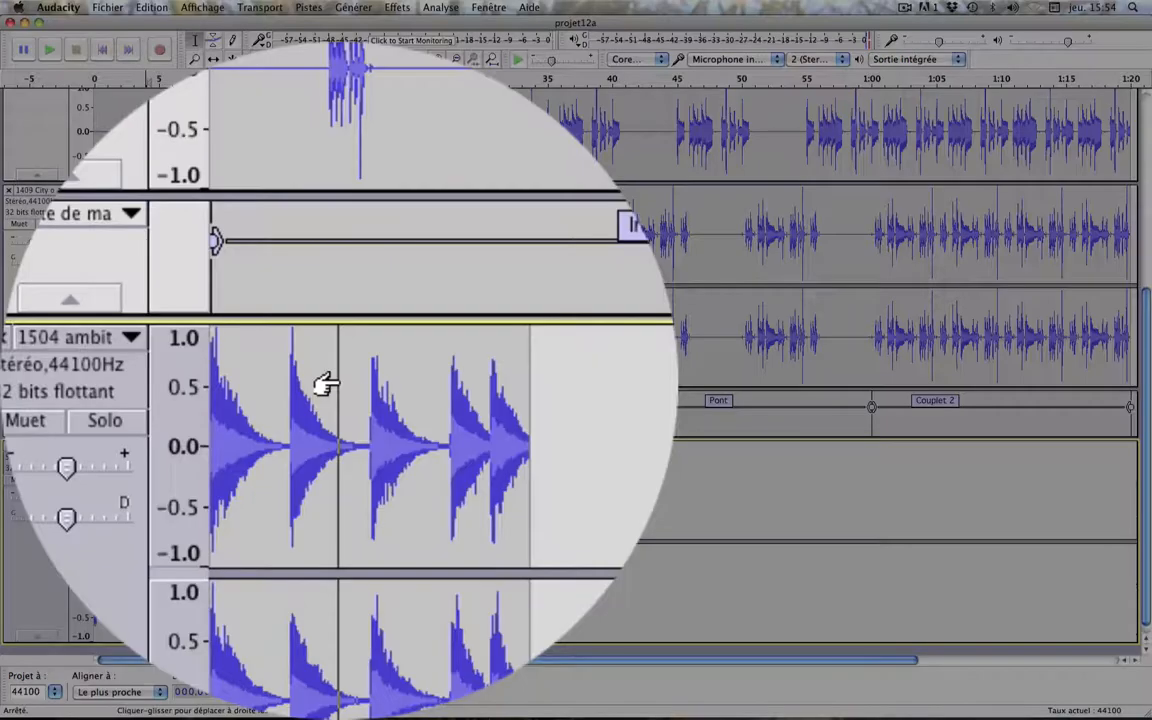
drag(311, 380, 222, 384)
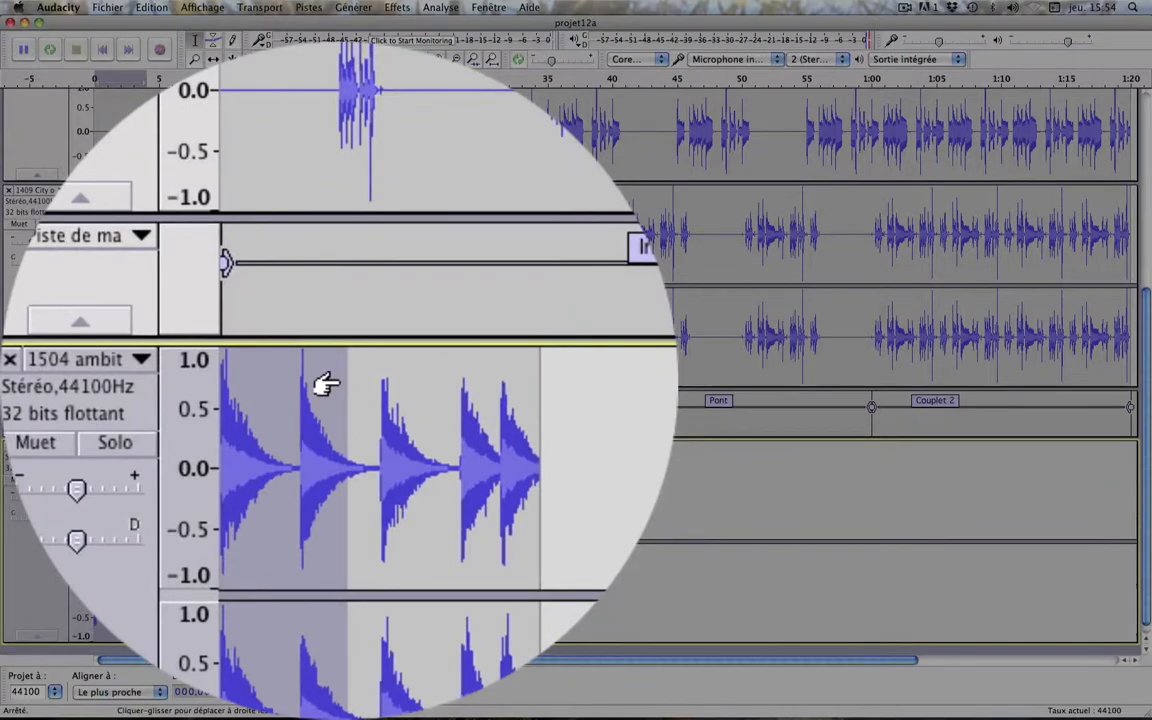
drag(326, 384, 323, 382)
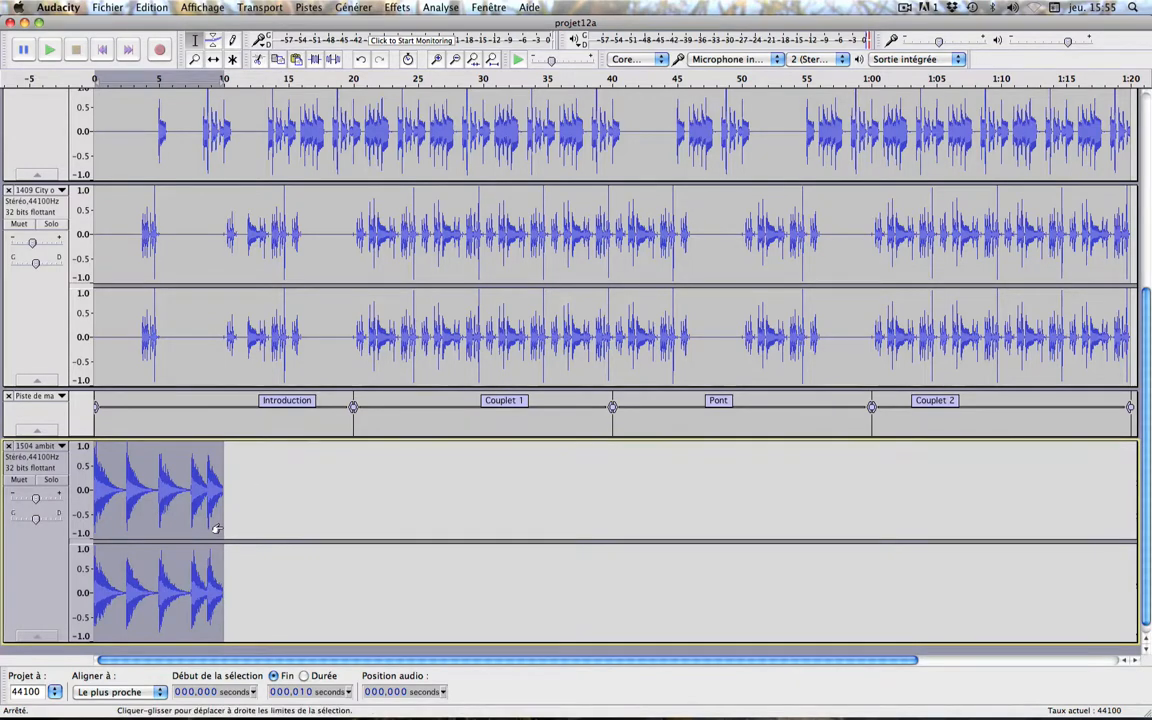
key(k)
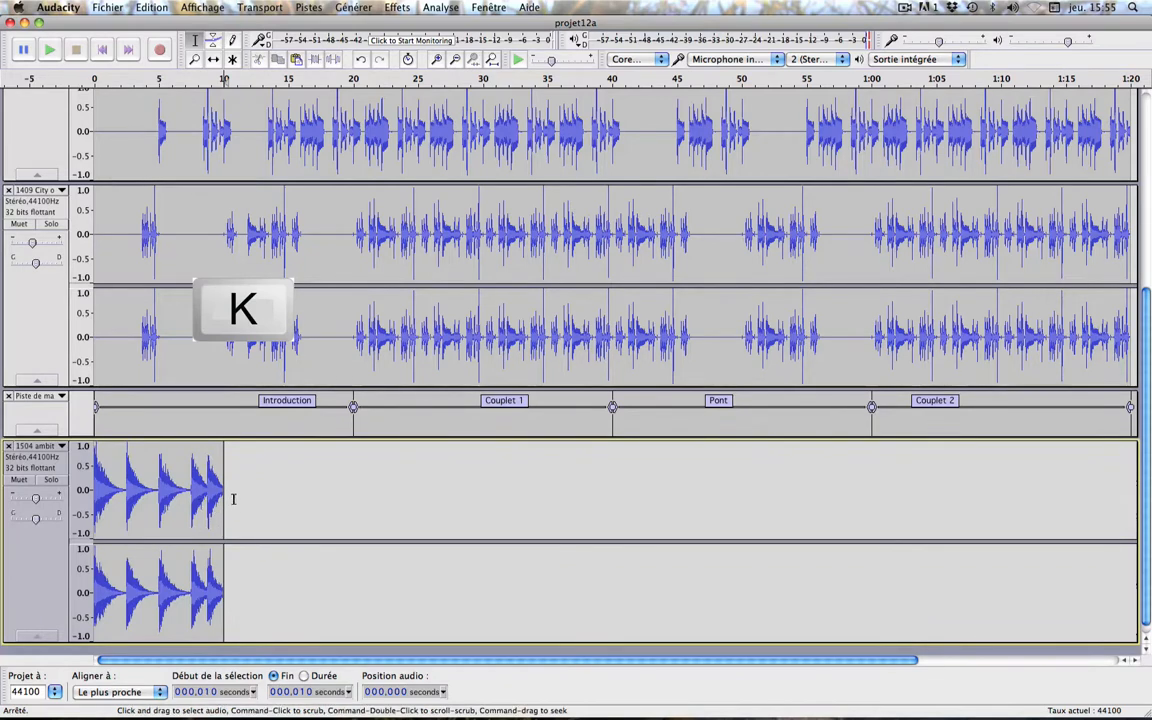
click(297, 61)
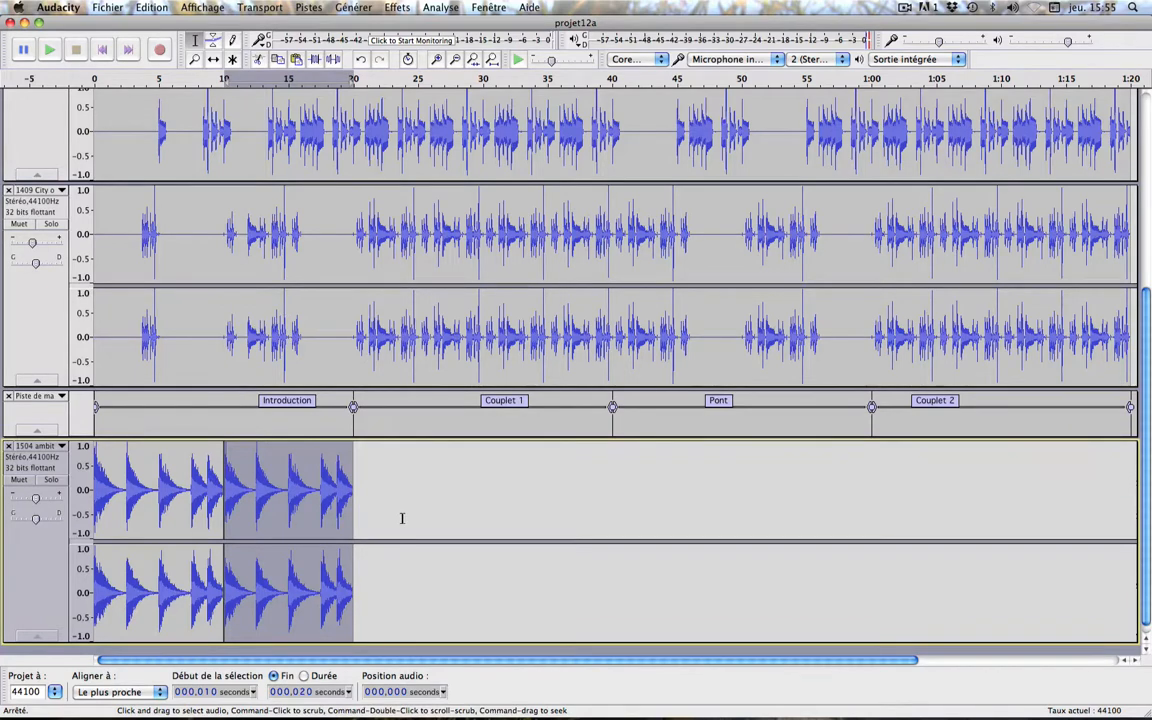
- Paste seven more copies of the 1504 clip end to end, from 20 seconds to 90 seconds
key(k)
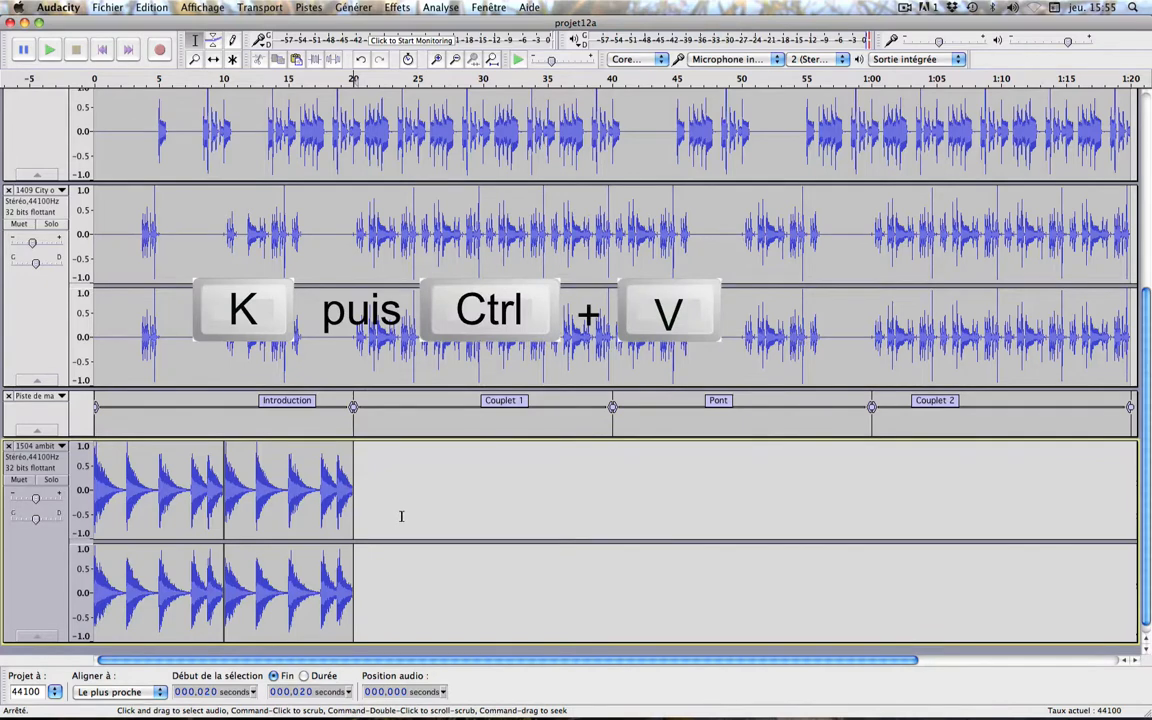
key(ctrl+v)
key(k)
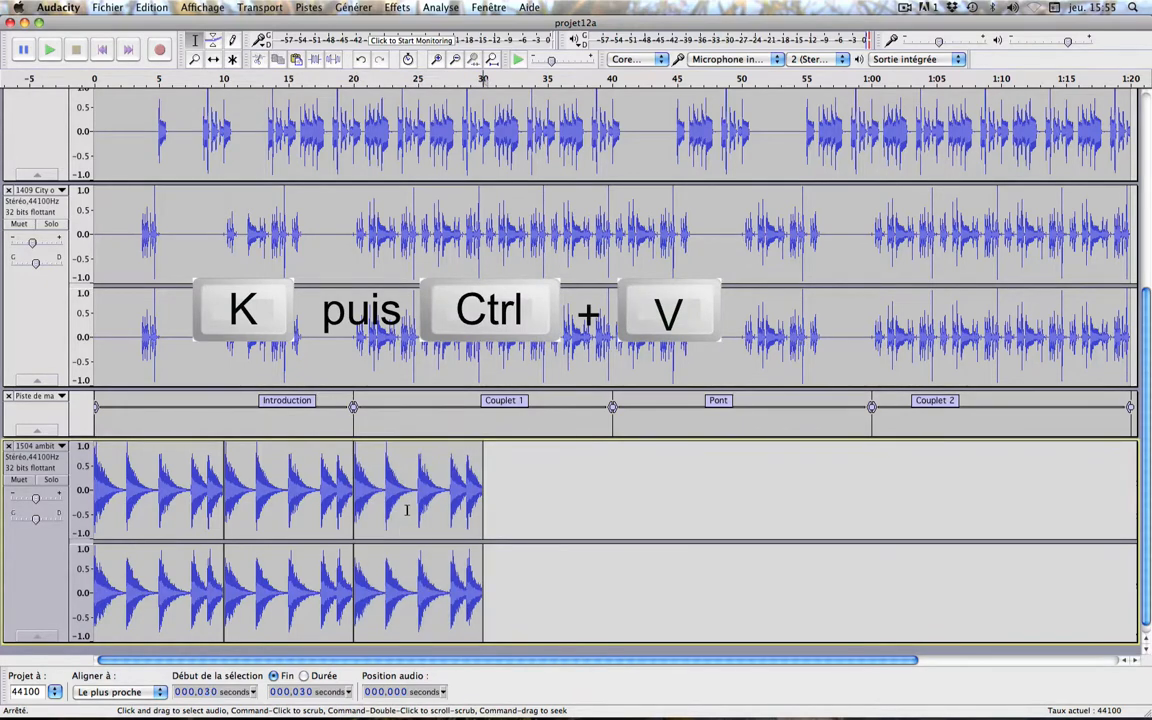
key(ctrl+v)
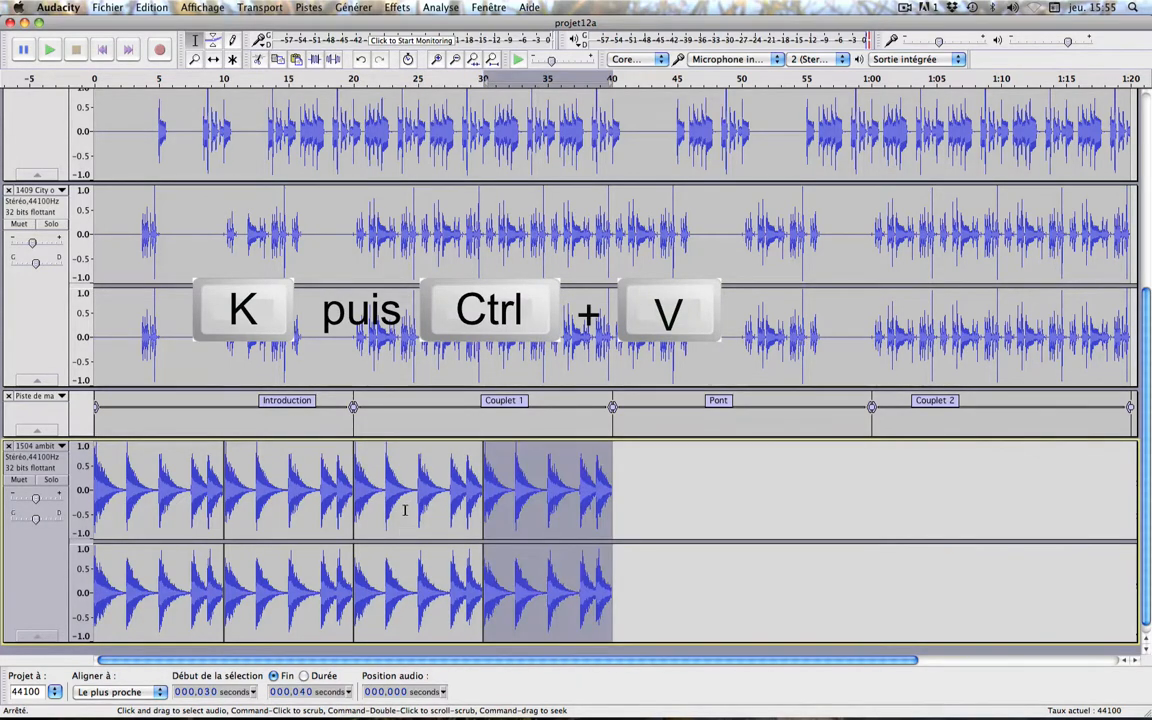
key(k)
key(ctrl+v)
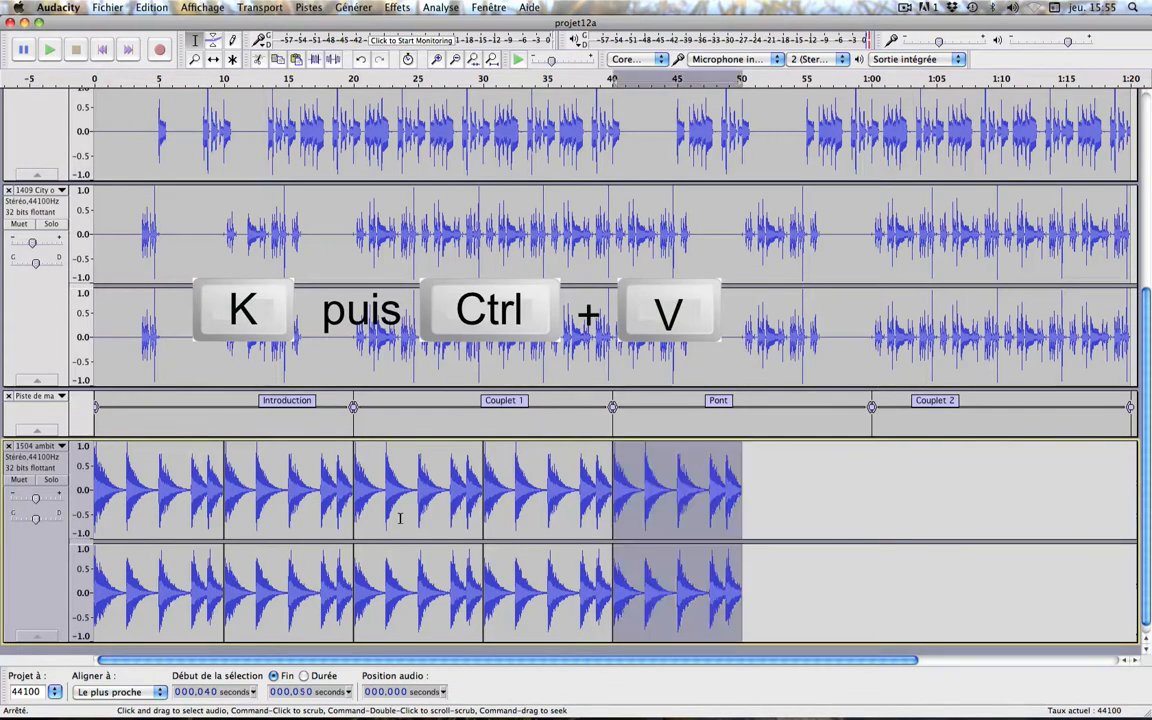
key(k)
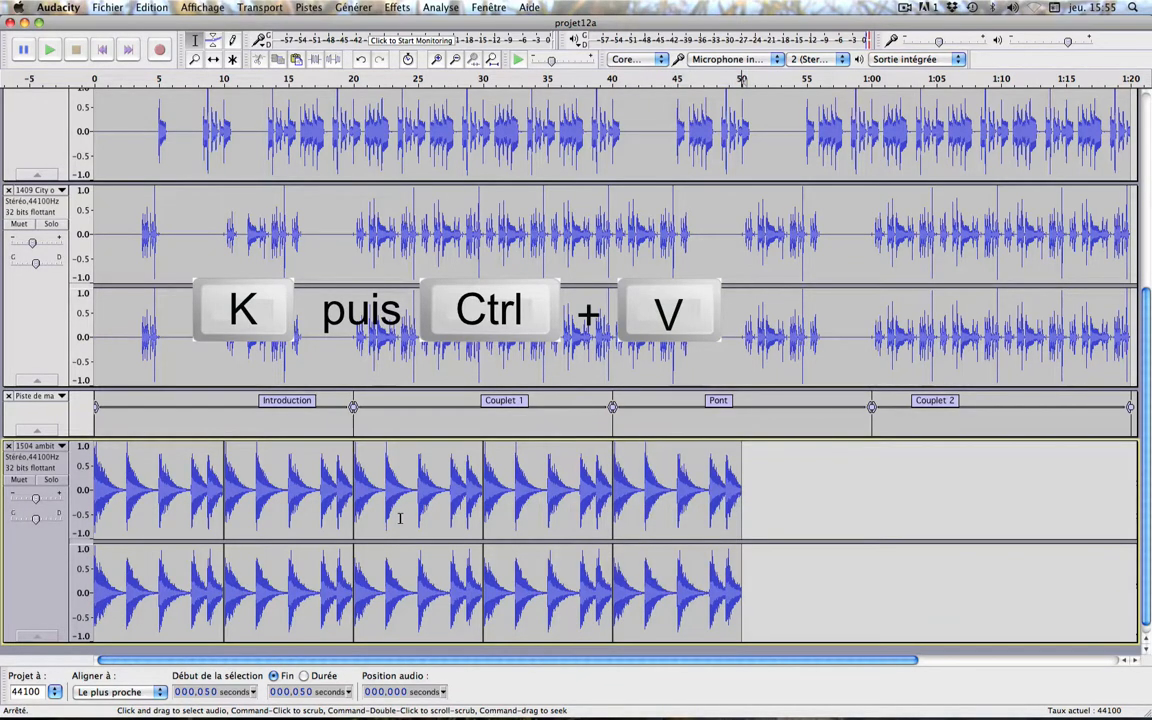
key(ctrl+v)
key(k)
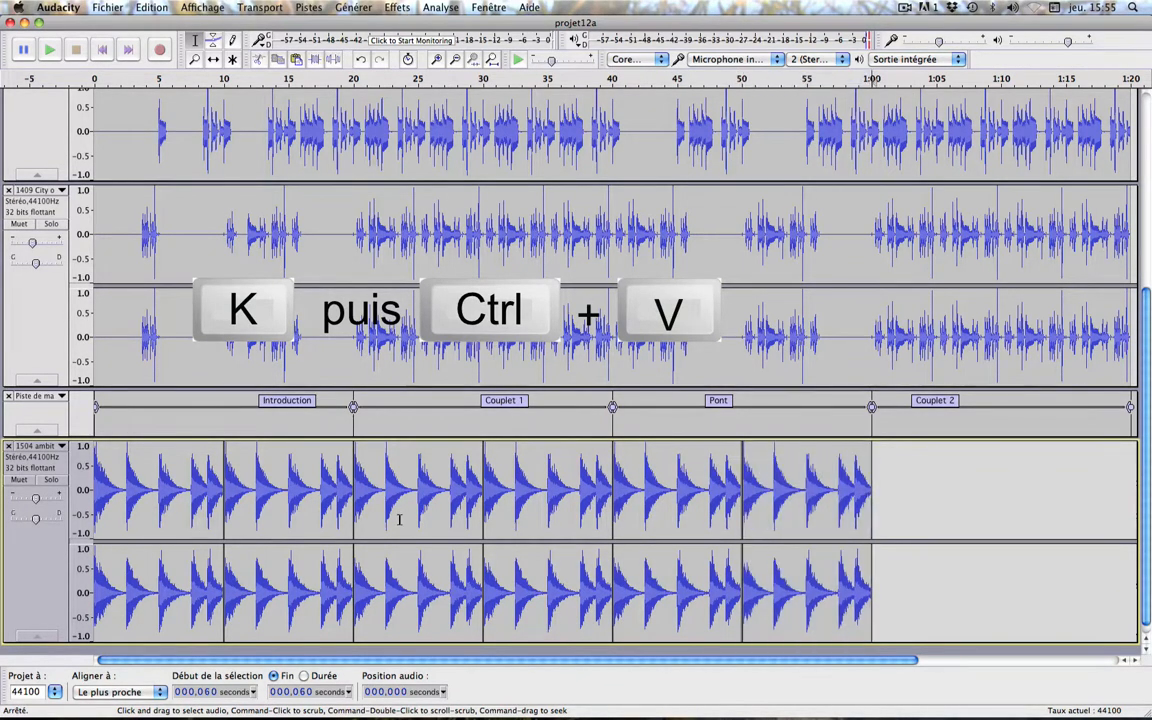
key(ctrl+v)
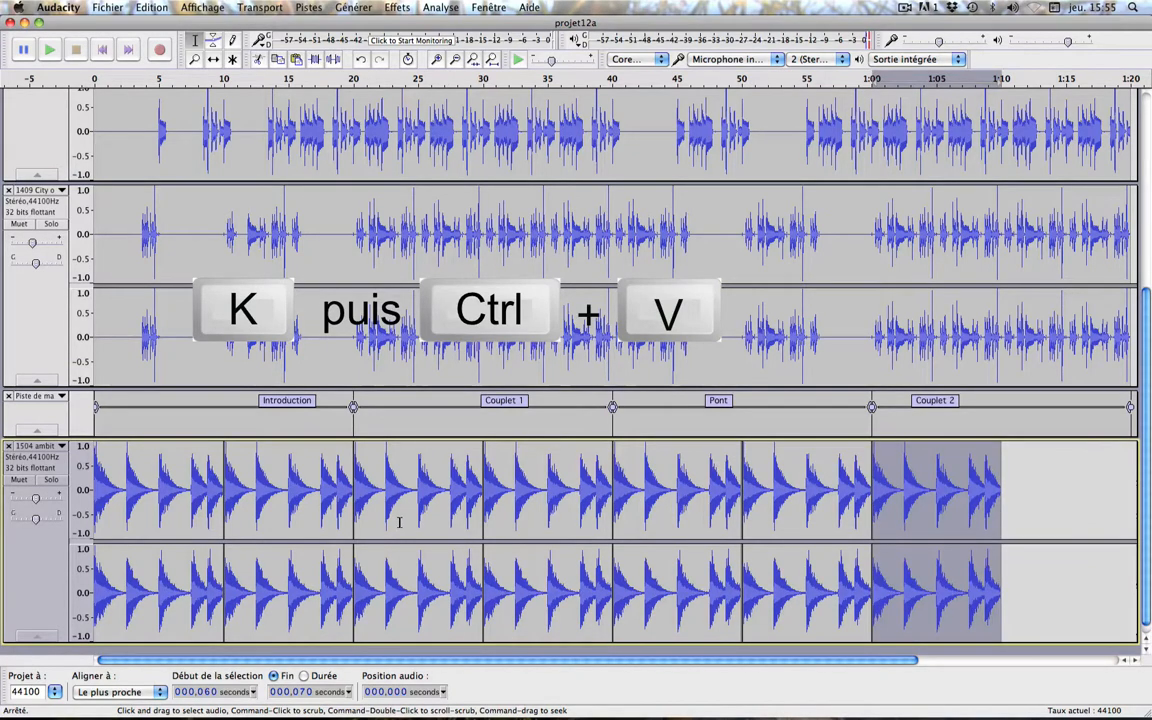
key(k)
key(ctrl+v)
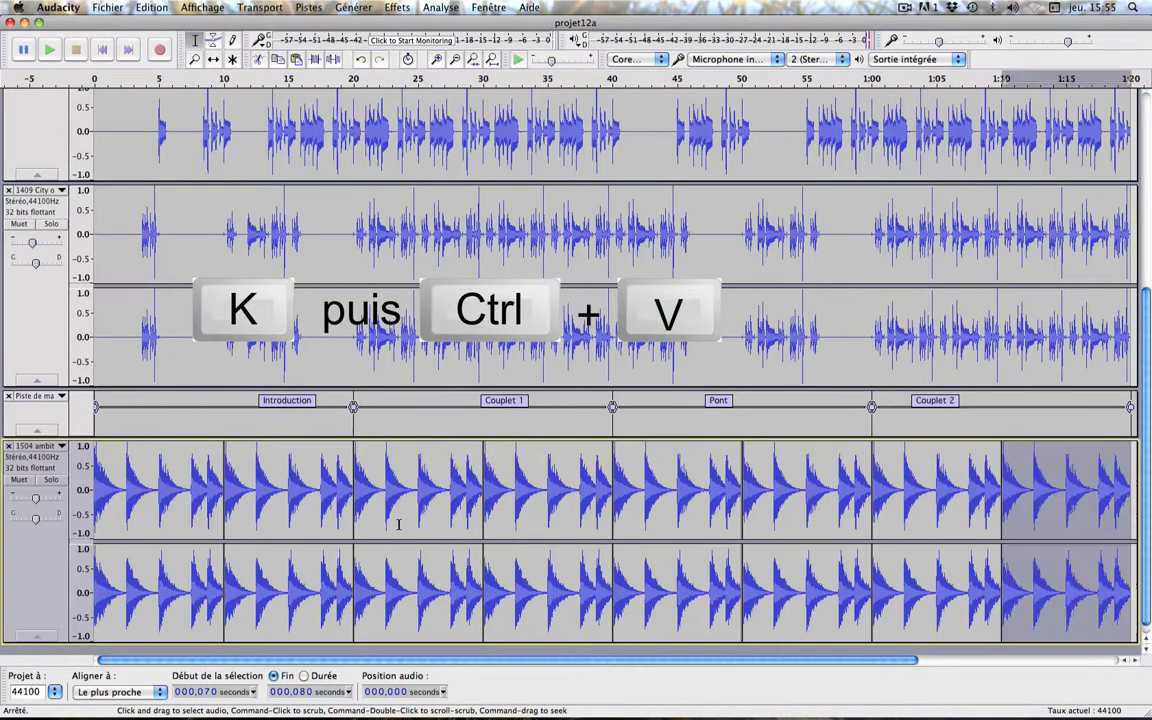
key(k)
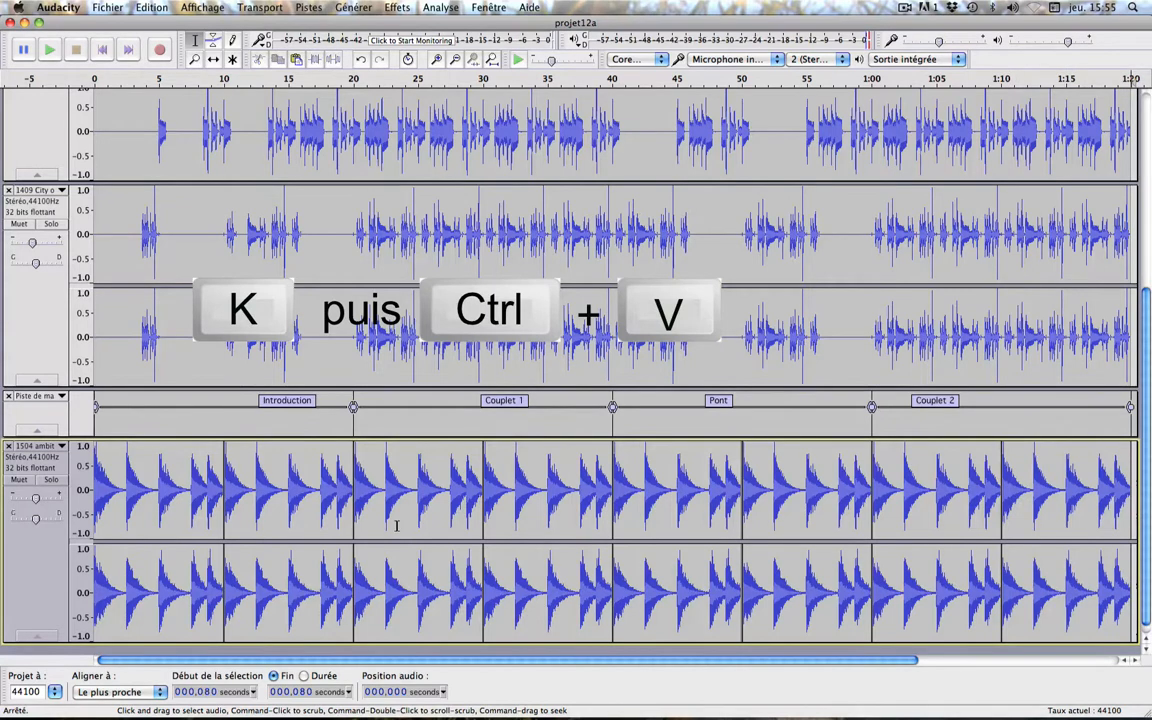
key(ctrl+v)
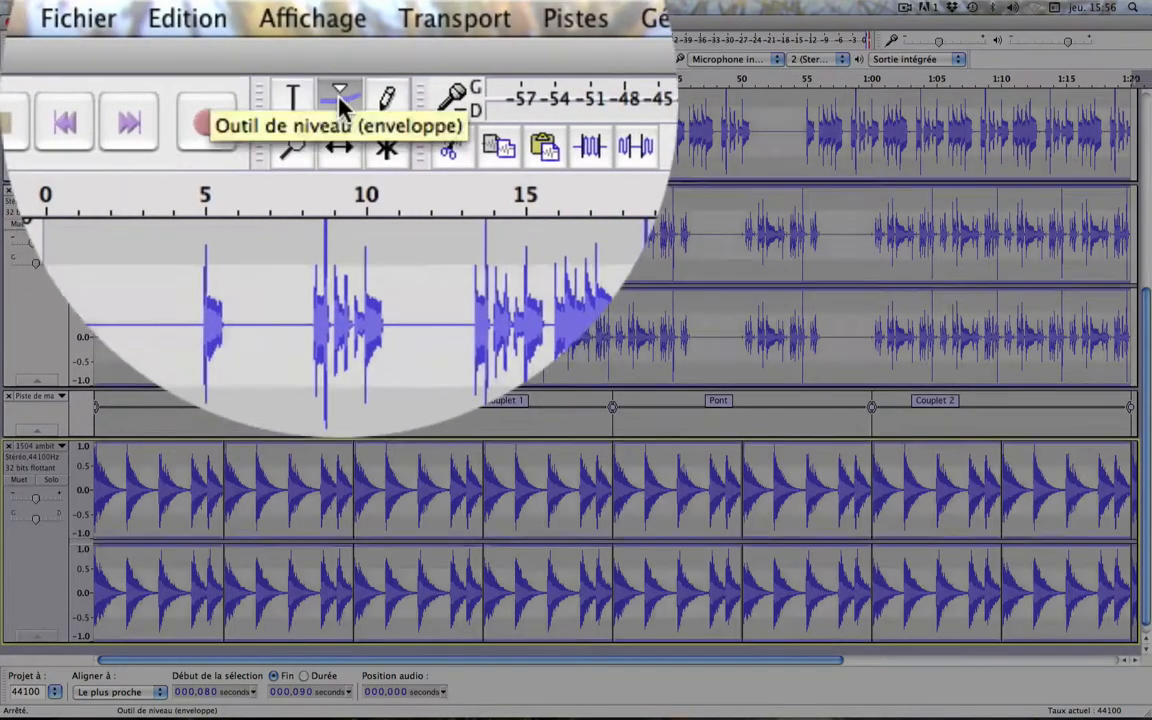
- Activate the Envelope tool and add a volume control point at about 4.5 seconds on the first 1504 clip
click(213, 41)
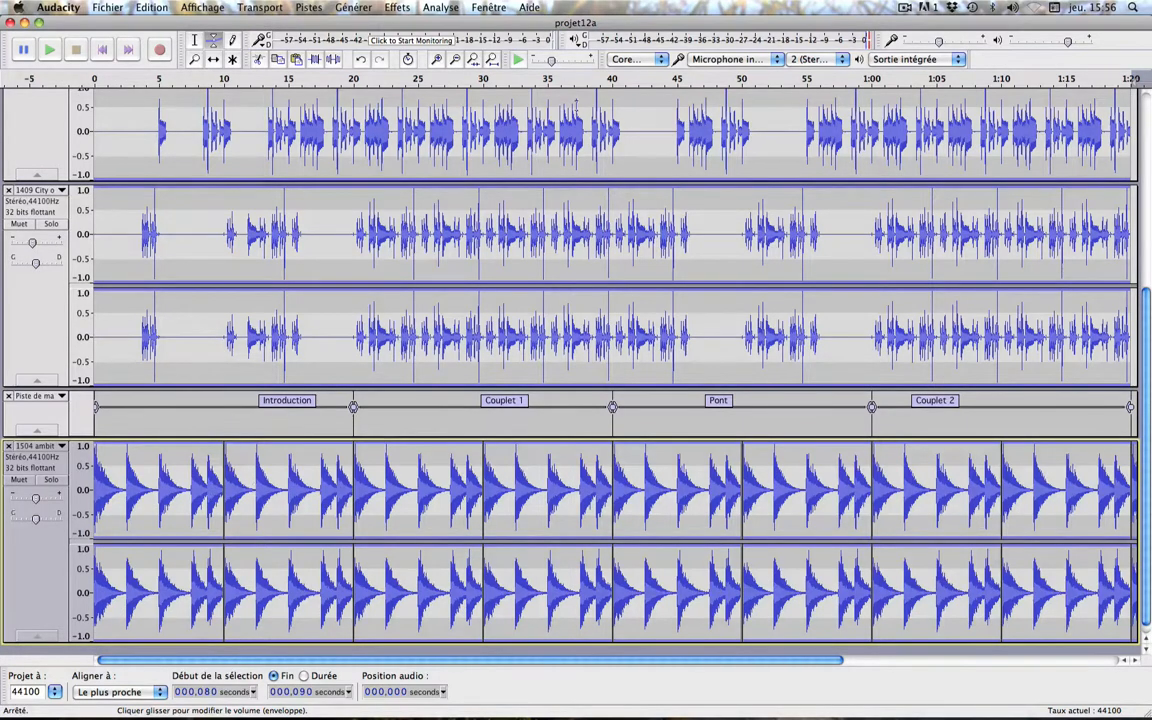
double_click(437, 60)
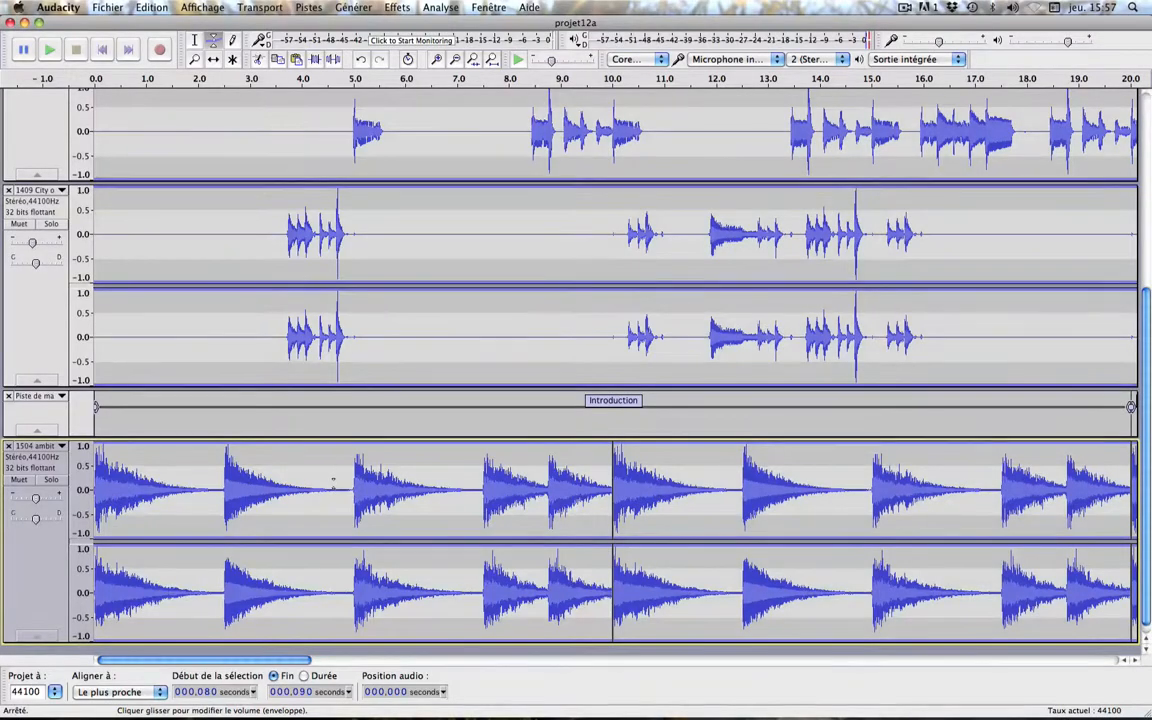
click(333, 483)
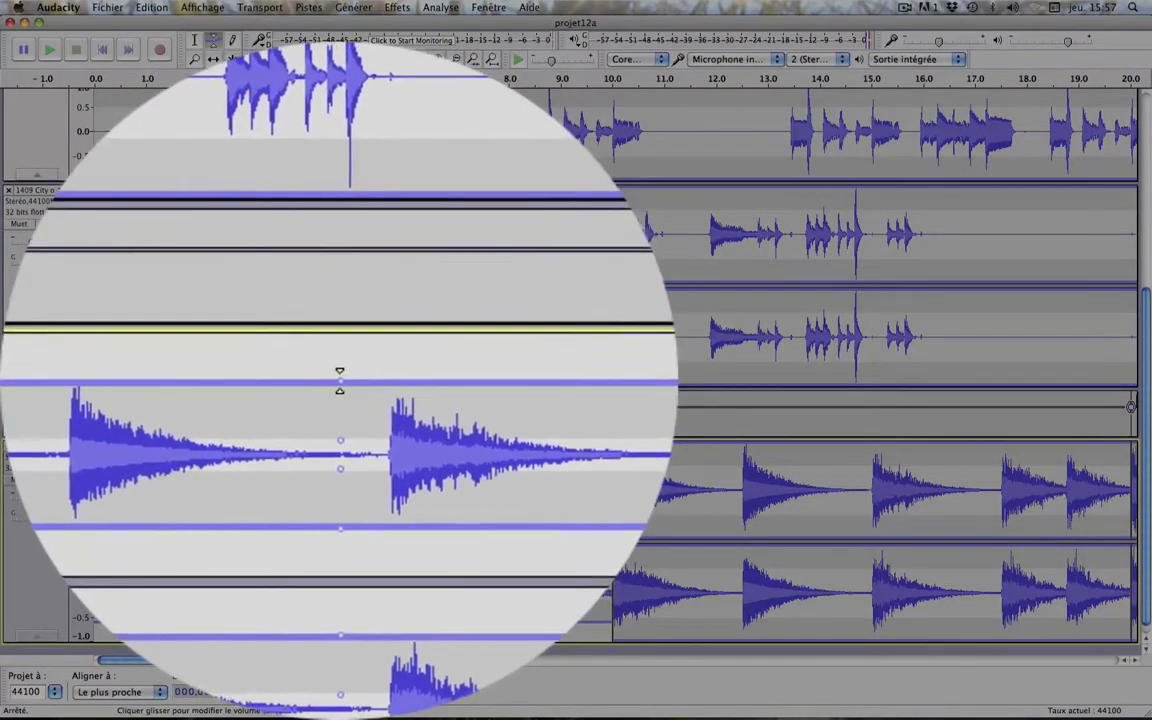
- Lower the first 1504 clip's volume to zero with the envelope point and play the introduction from the start
drag(340, 381, 340, 323)
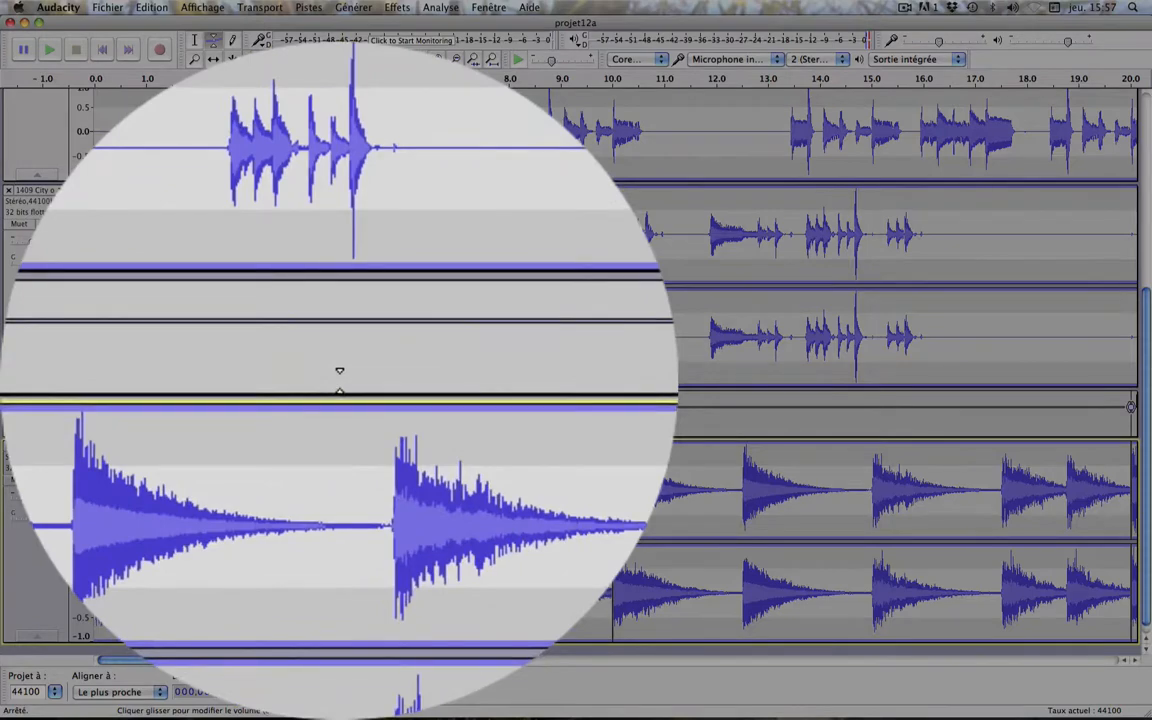
drag(340, 370, 340, 413)
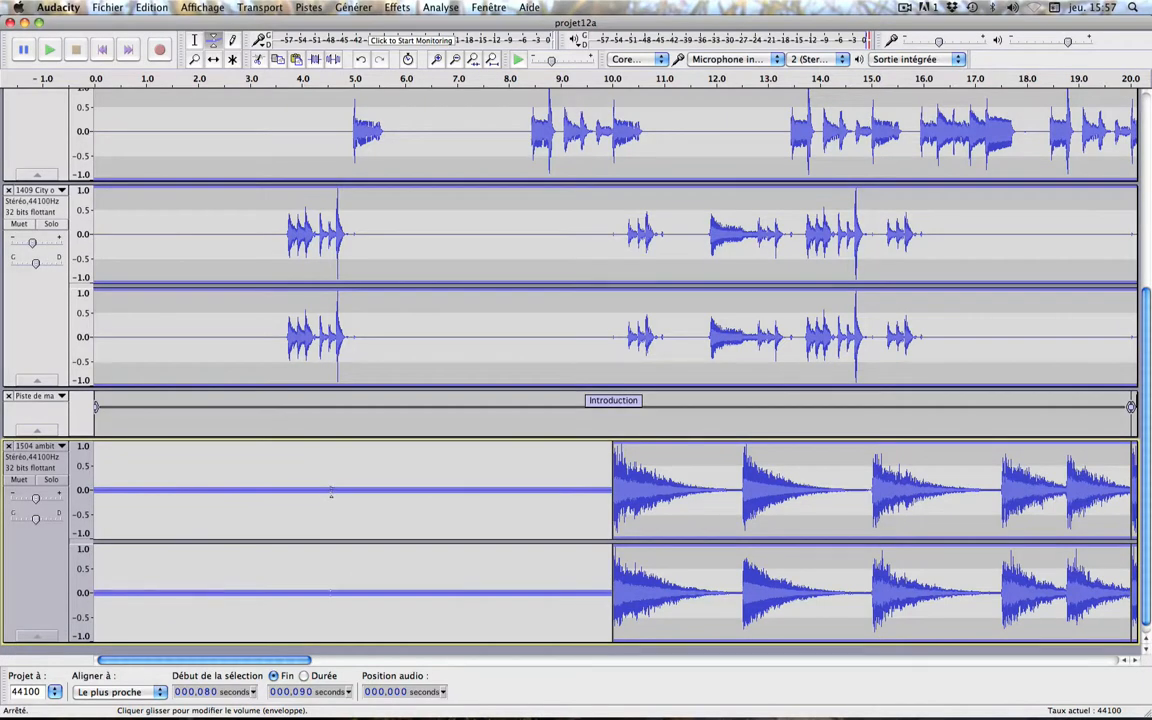
click(97, 52)
click(50, 50)
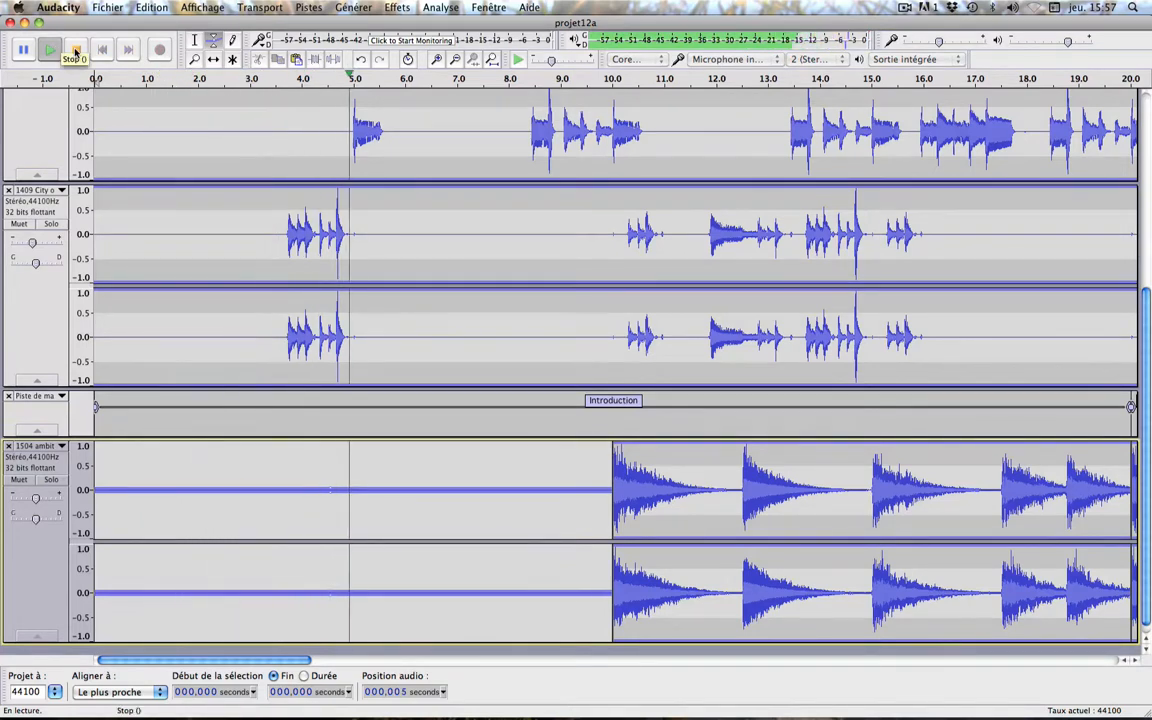
click(76, 50)
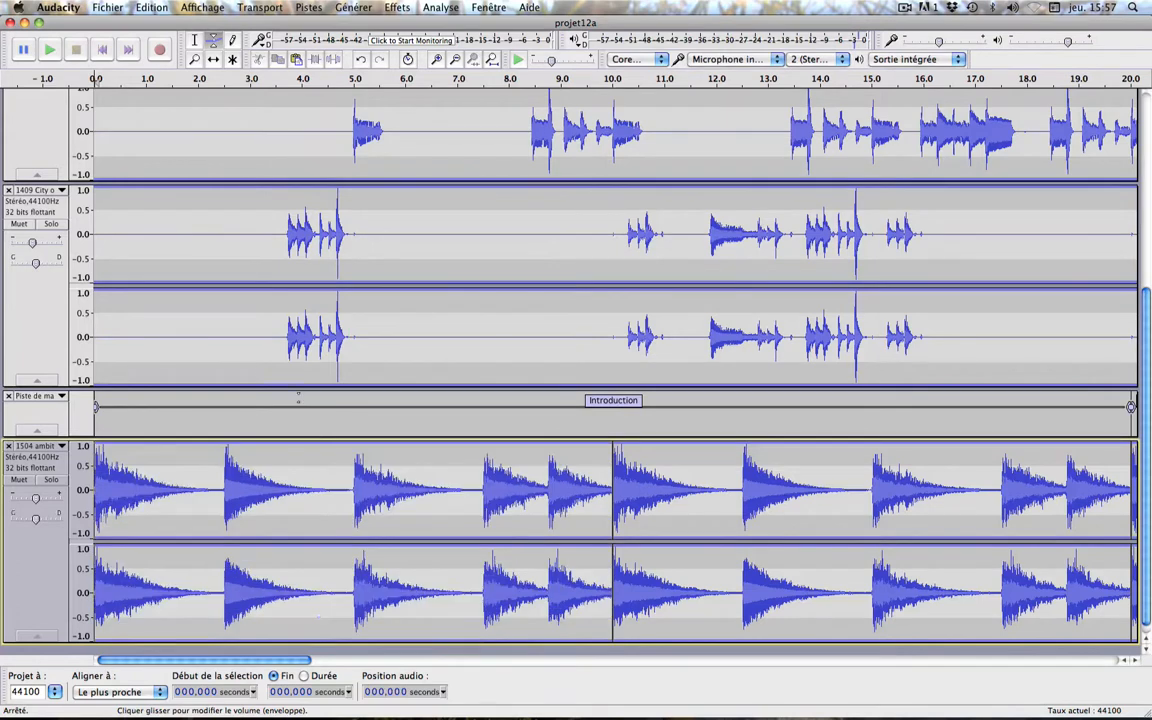
- Play the start of the introduction with the first 1504 clip's volume restored
click(52, 50)
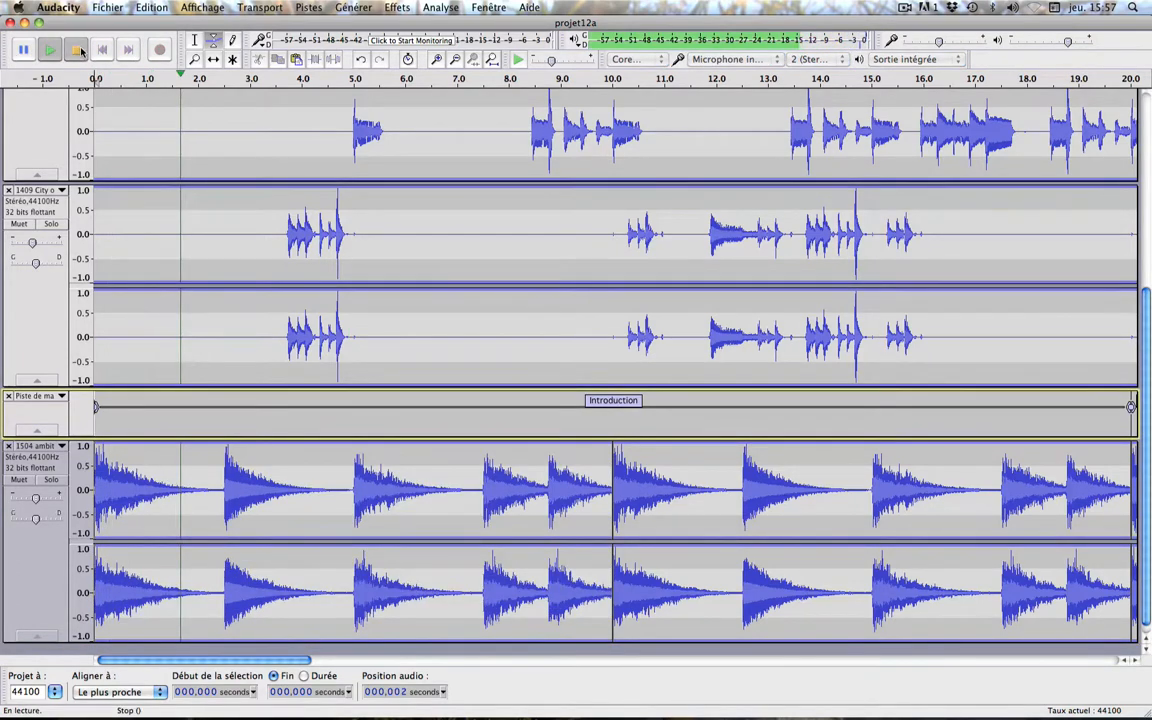
click(78, 50)
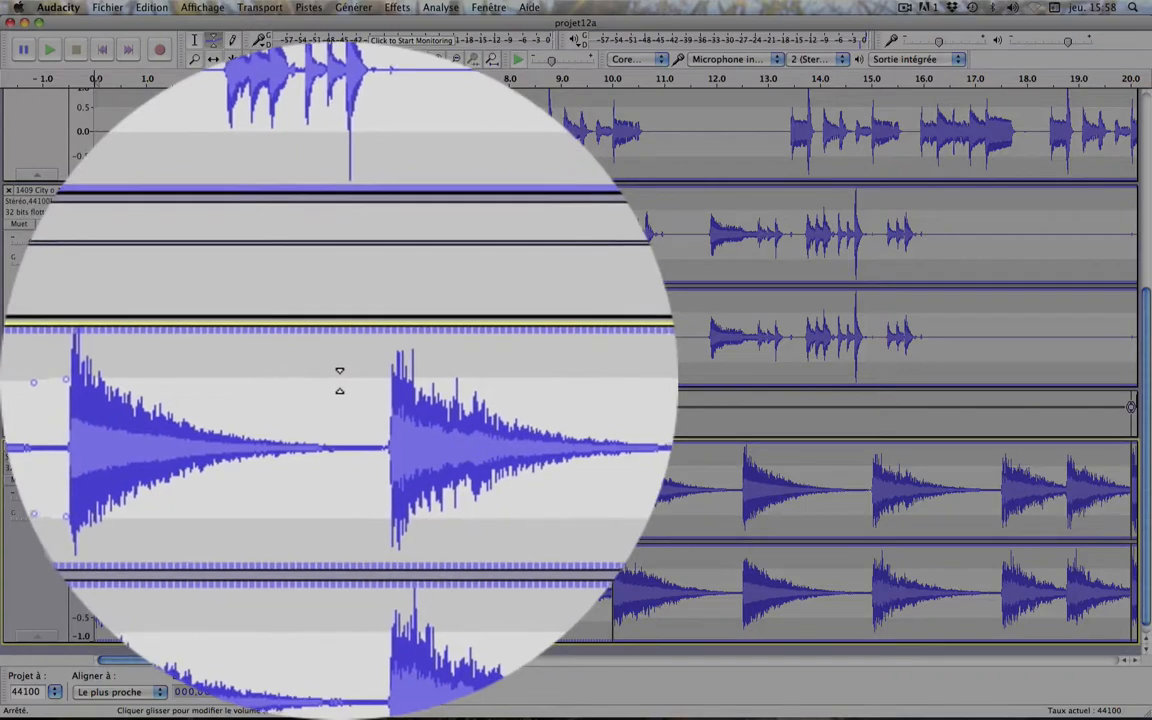
- Silence the first 1504 clip with envelope points from about 2.2 to 4.5 seconds and from about 7.3 to 10 seconds, and play the introduction
click(339, 380)
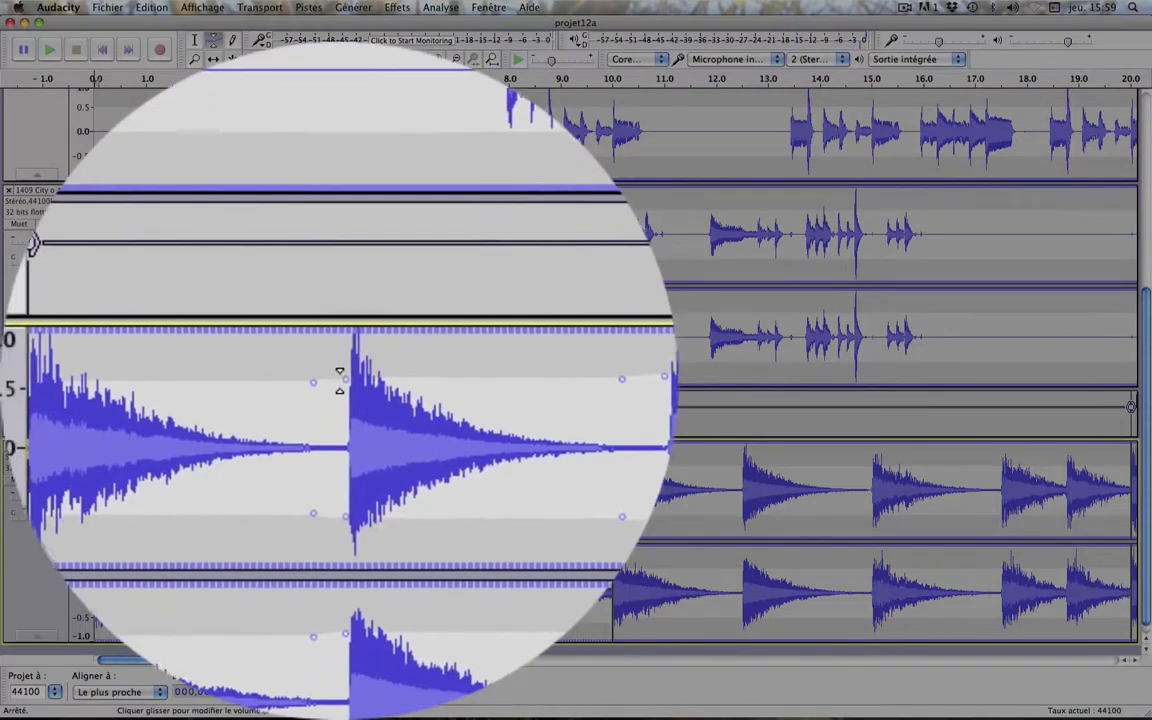
mouse_move(340, 381)
mouse_down()
mouse_move(340, 423)
mouse_move(340, 406)
mouse_up()
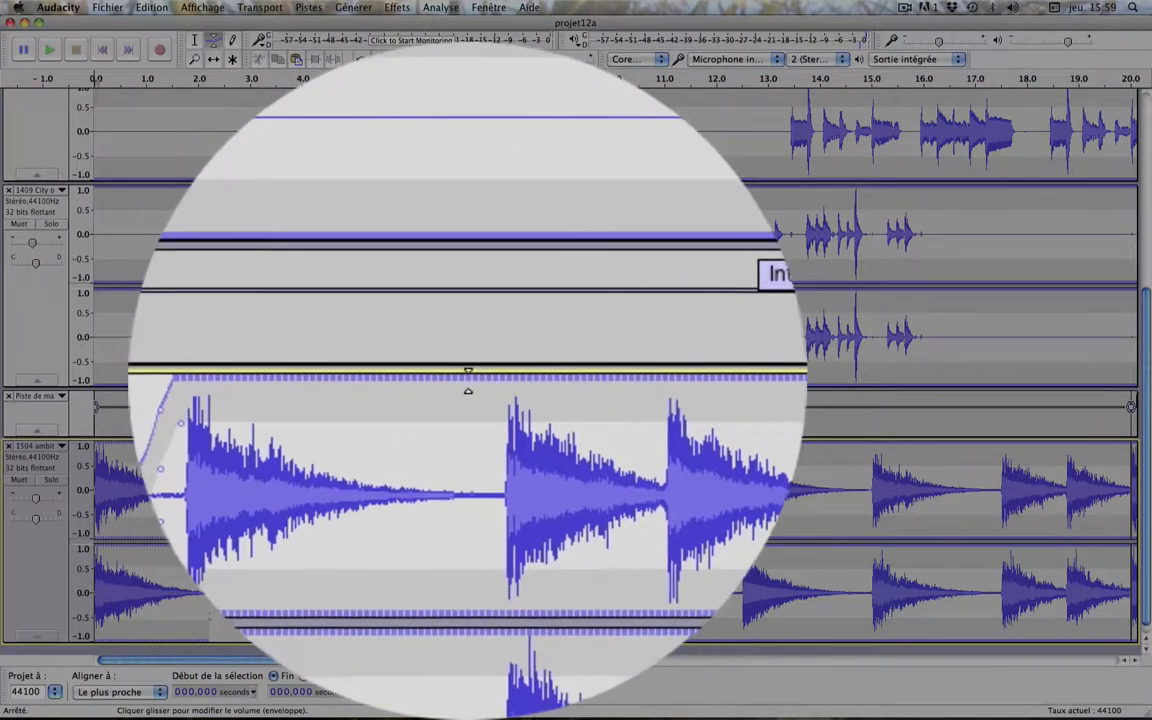
click(469, 381)
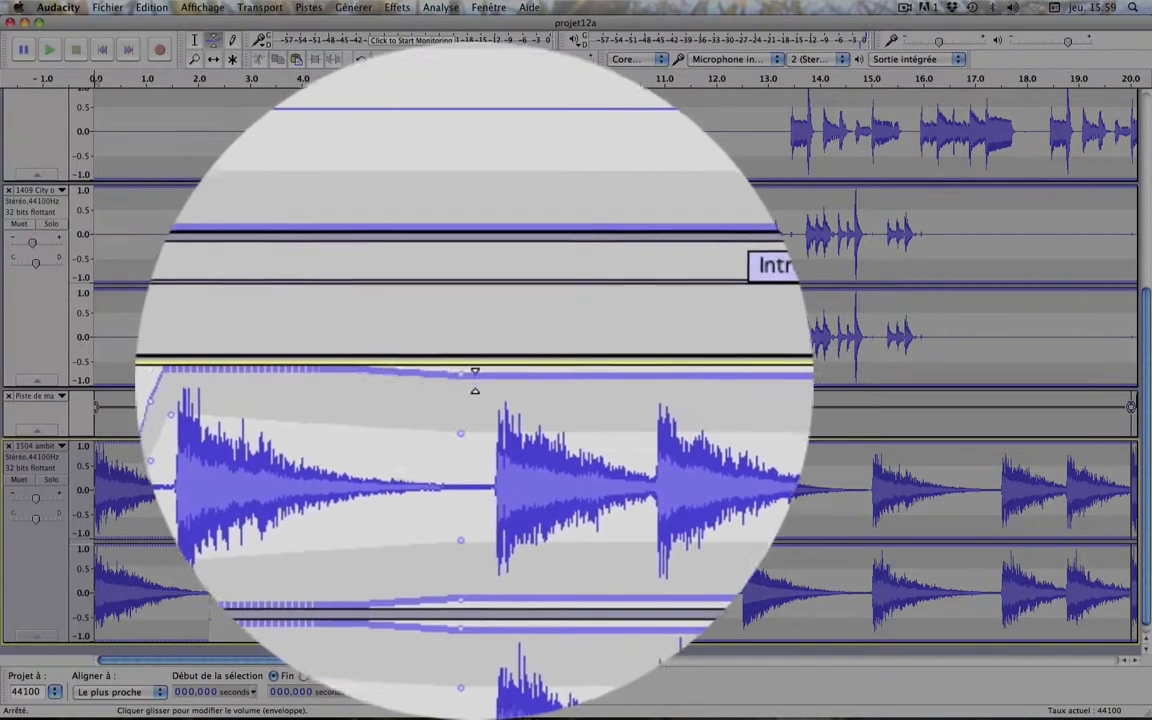
drag(481, 381, 483, 373)
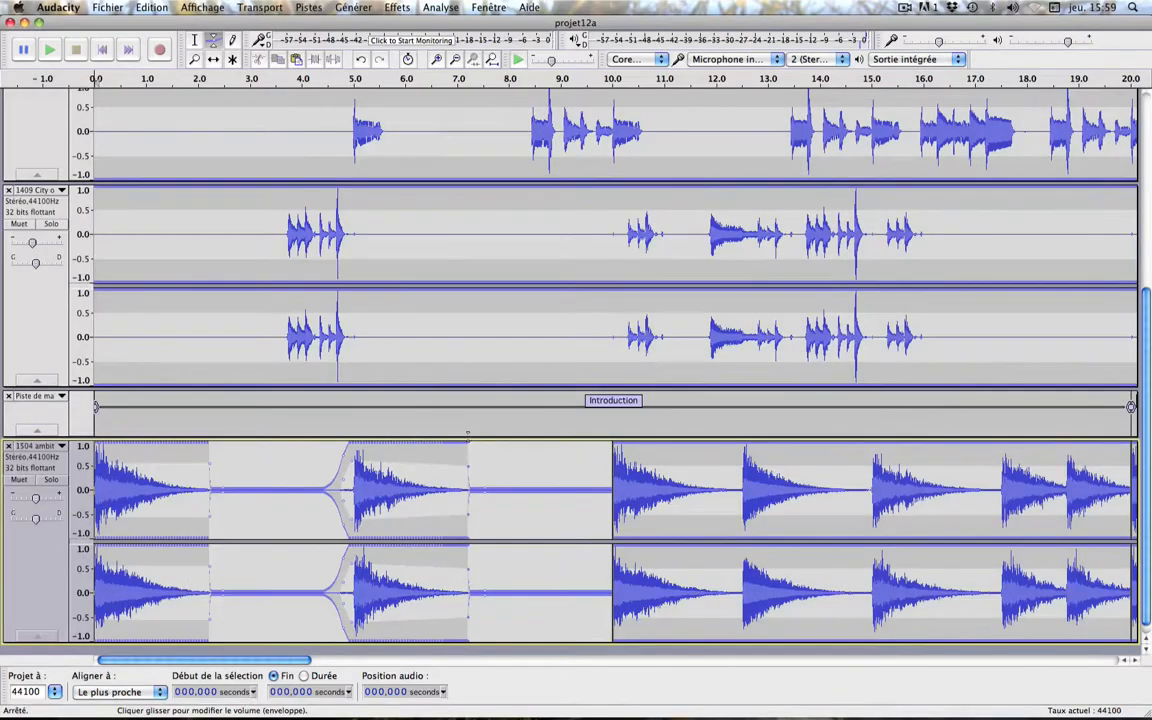
drag(468, 436, 474, 437)
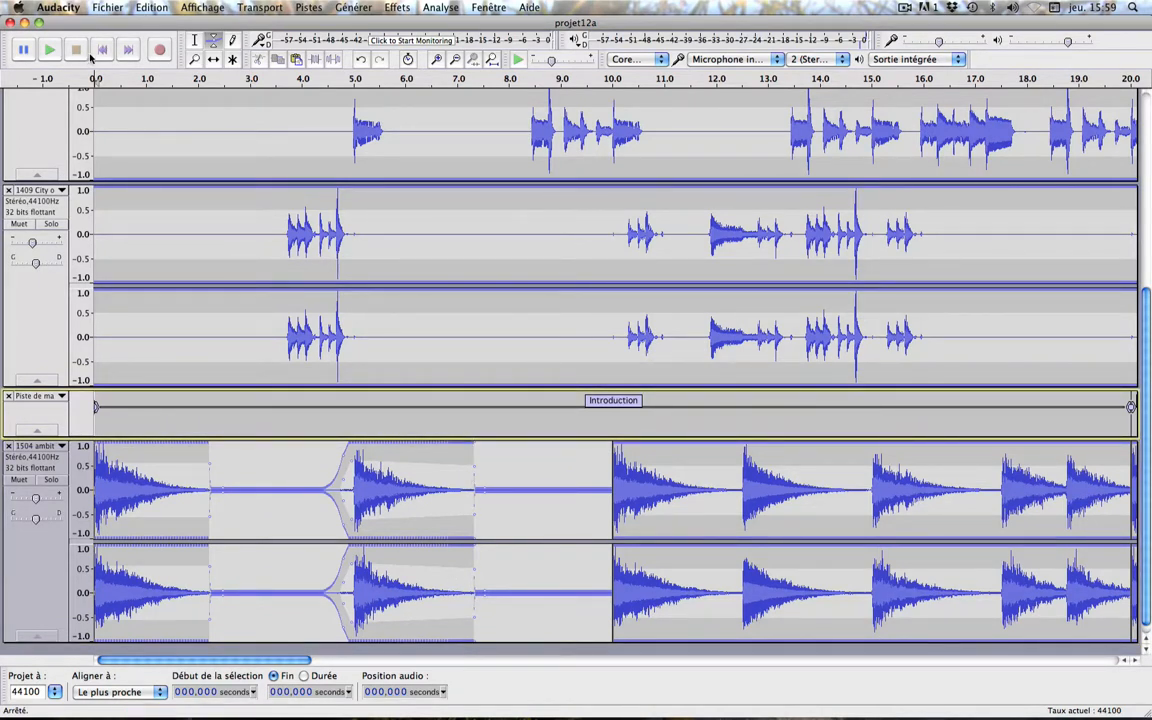
click(56, 49)
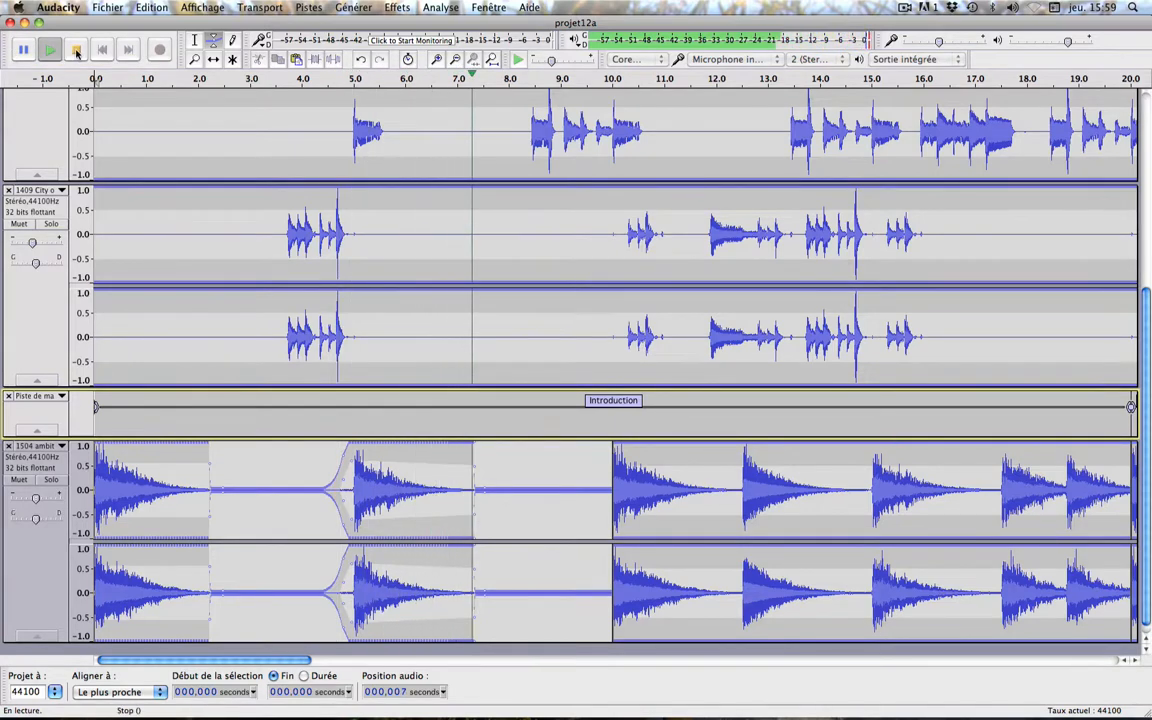
click(77, 52)
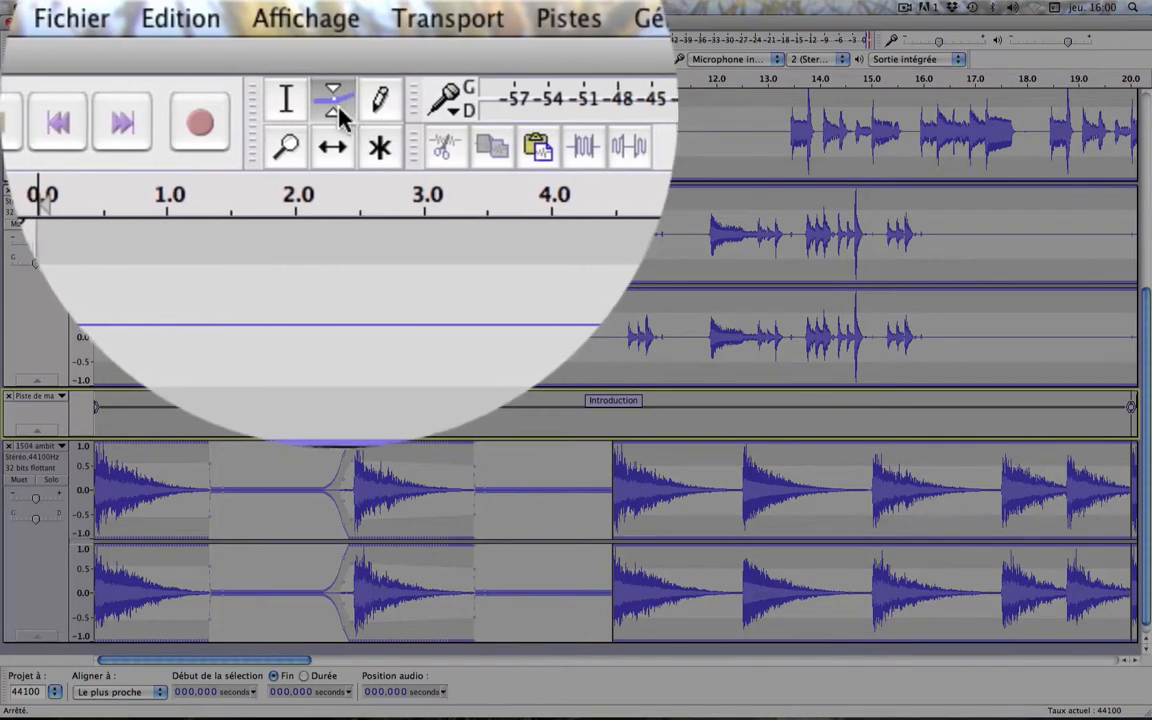
- Select the first 1504 clip from 0 to 10 seconds with the Selection tool and copy it
click(315, 100)
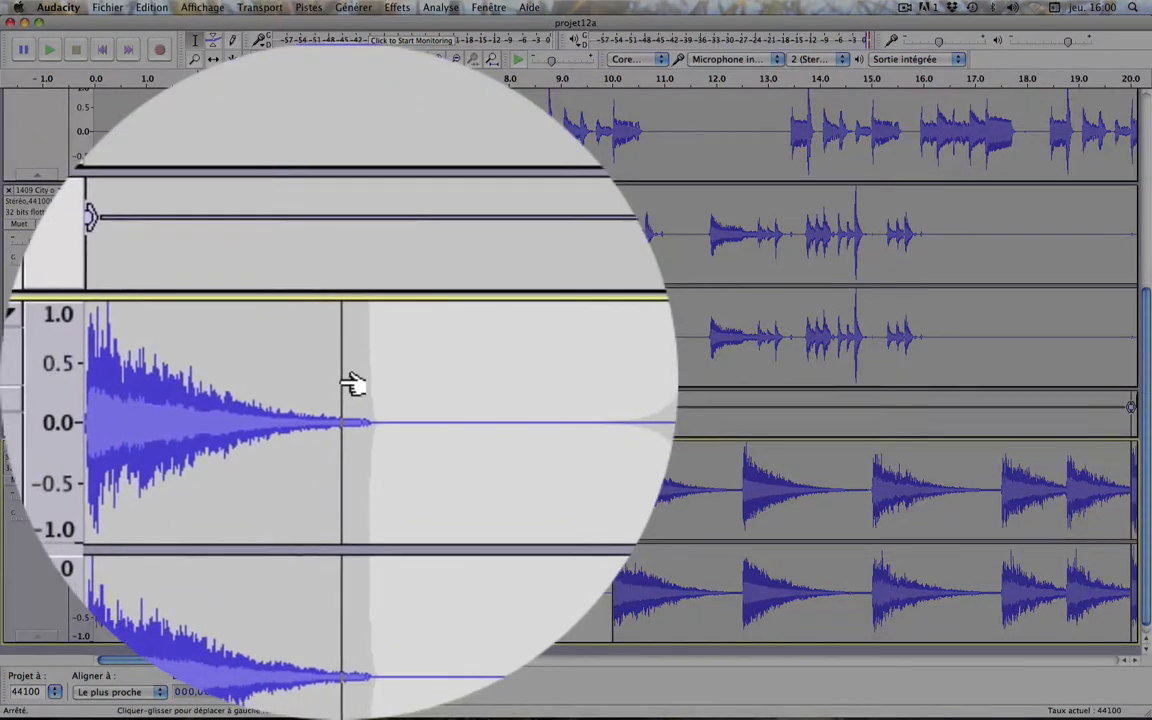
drag(342, 384, 243, 383)
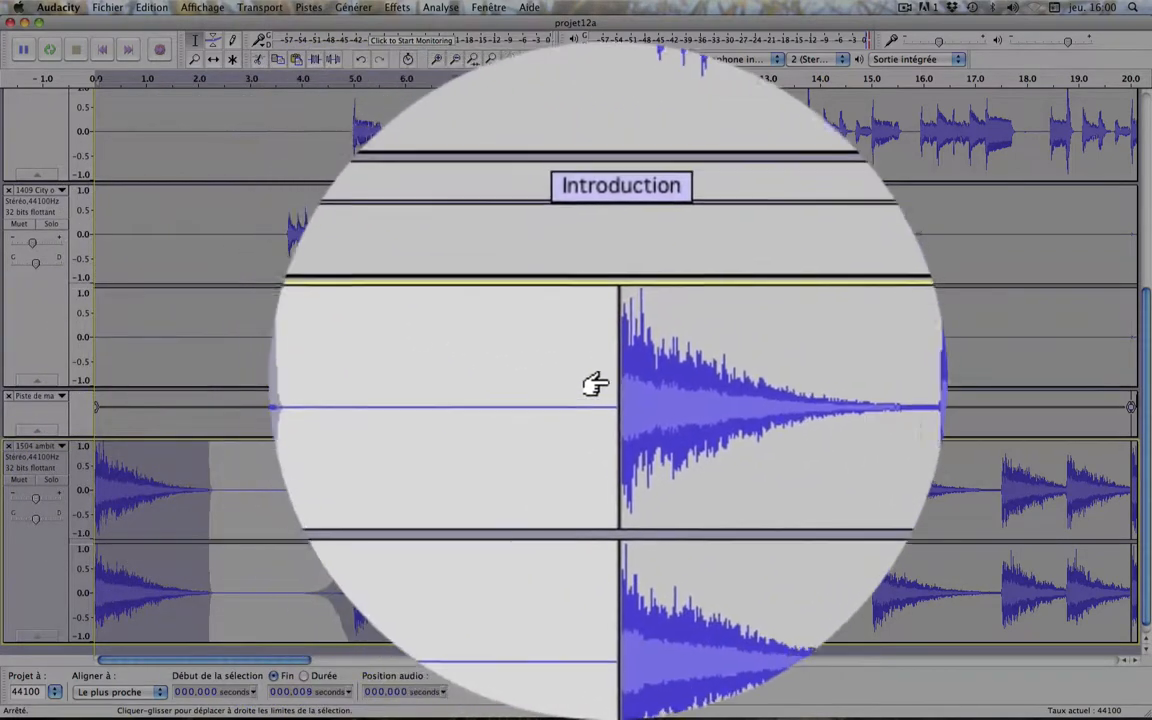
drag(595, 385, 597, 386)
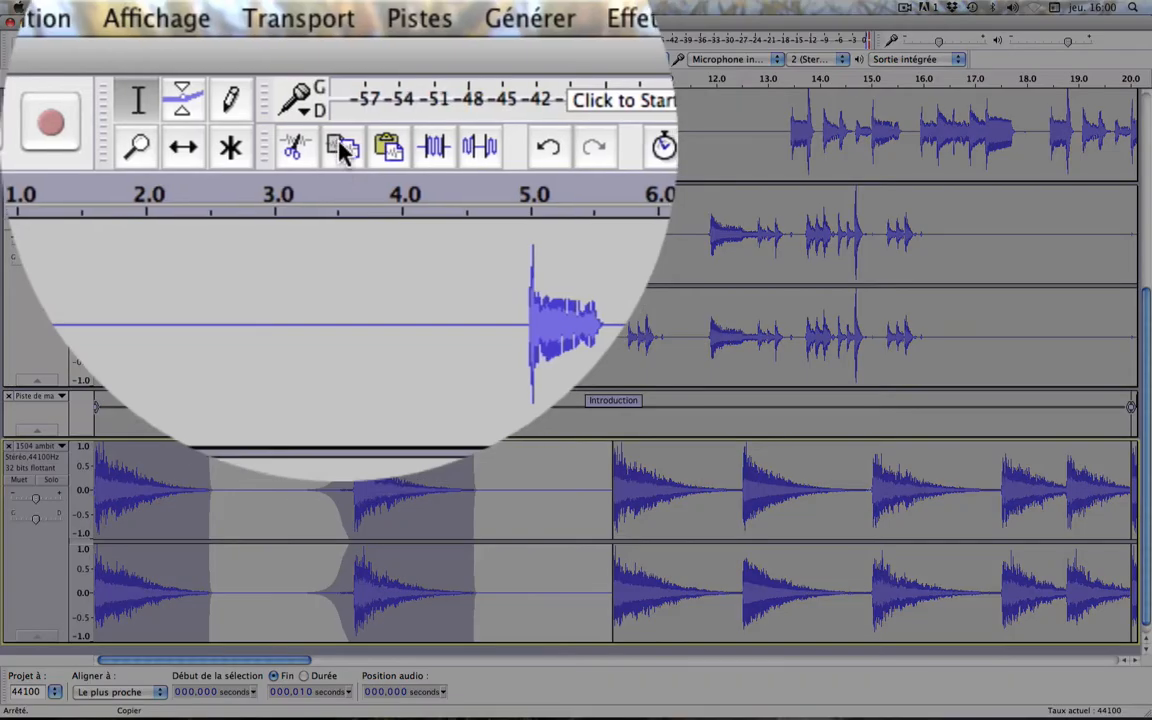
click(340, 148)
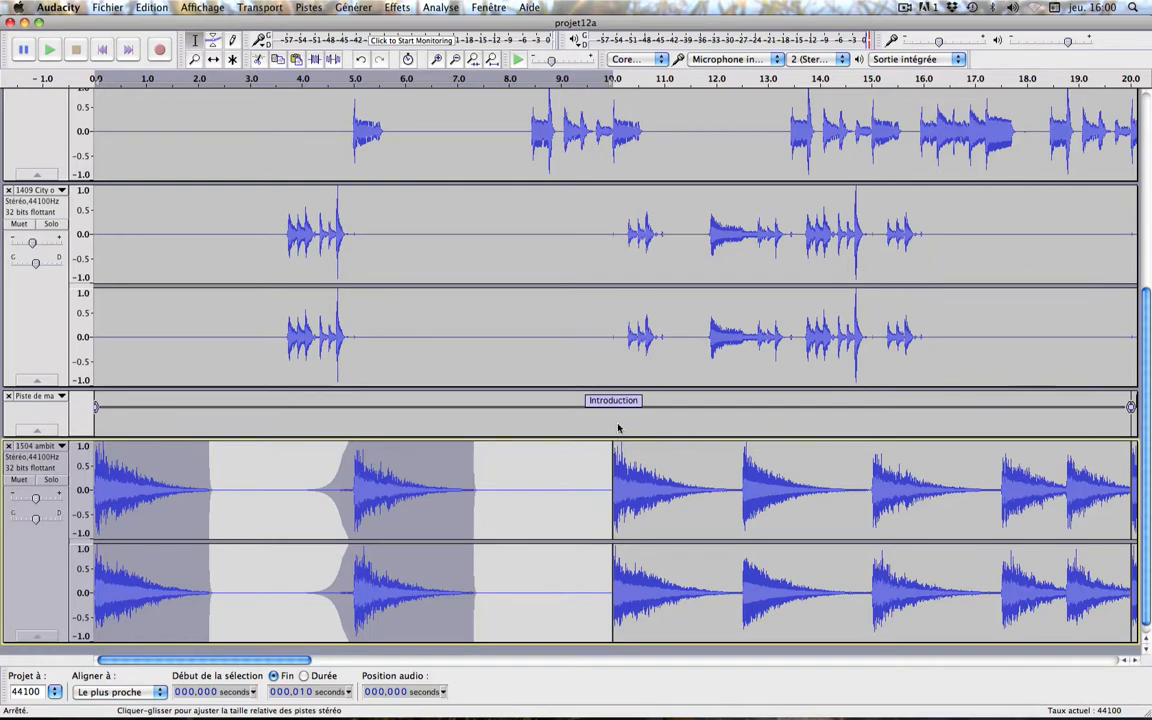
- Paste the copied 1504 clip with its volume envelope at 10 seconds and play the song from the start
click(610, 549)
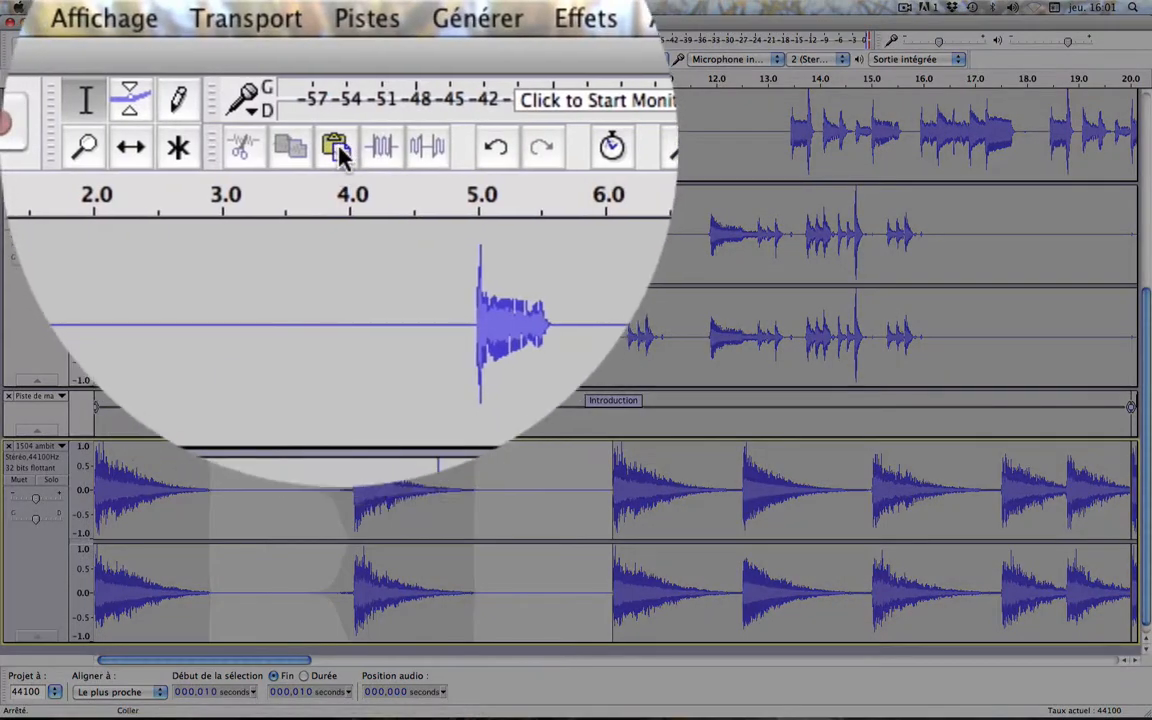
click(338, 148)
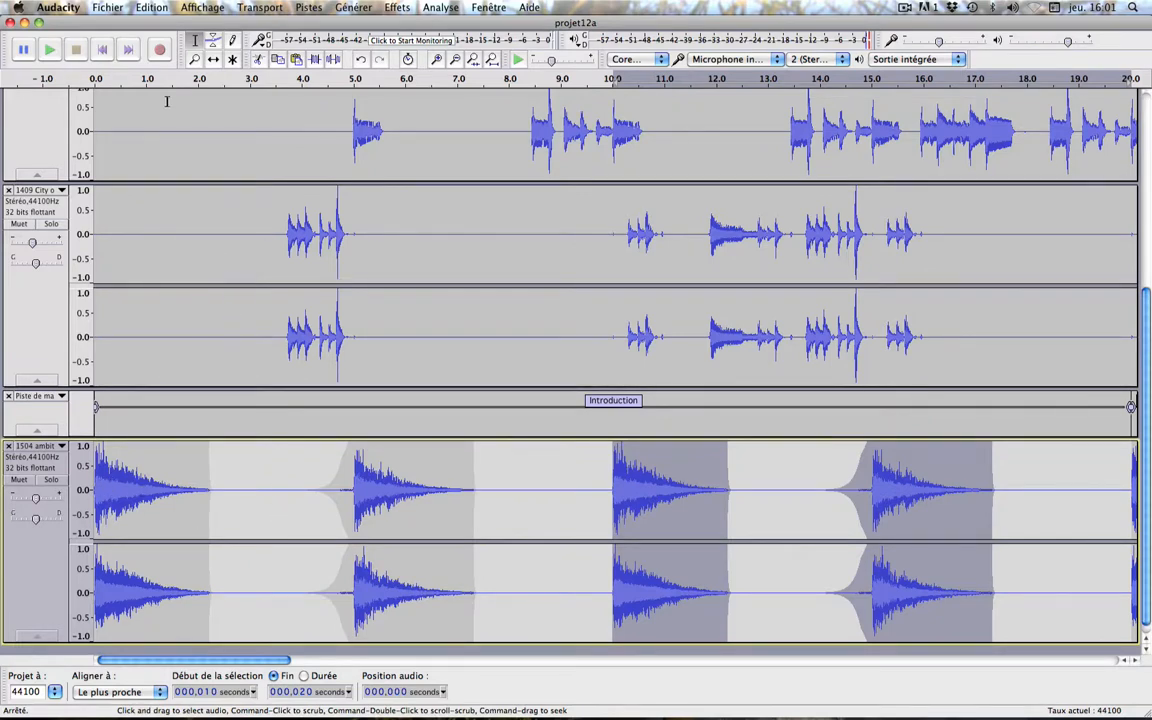
click(47, 51)
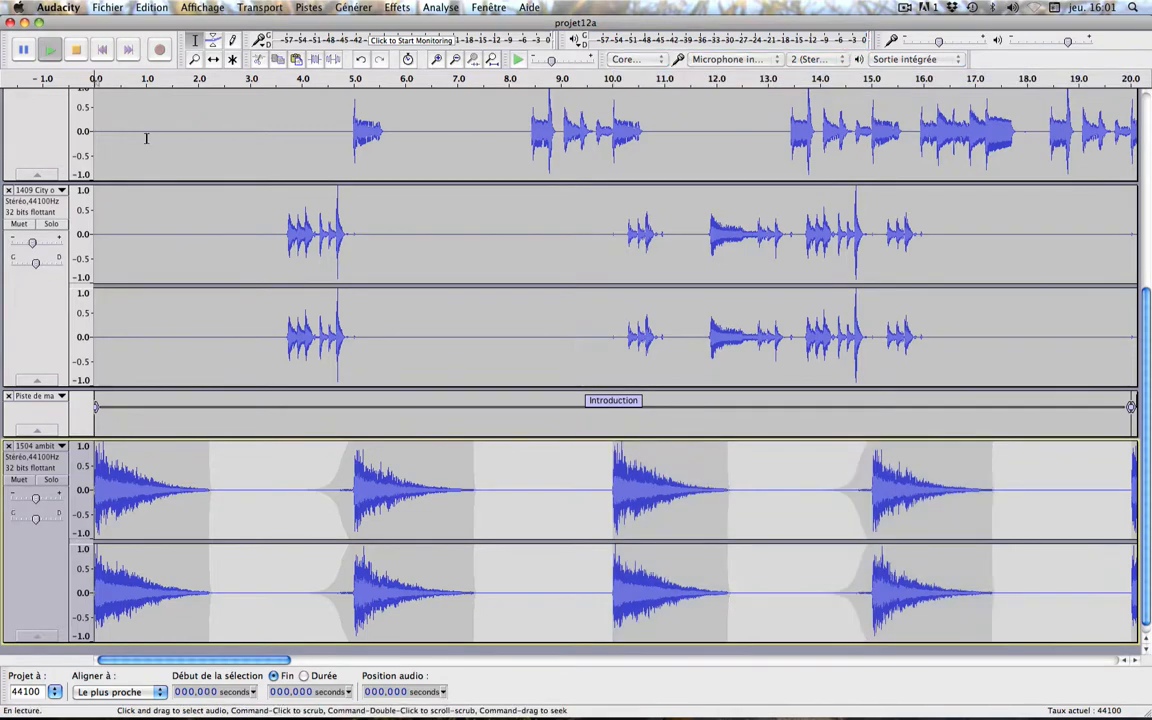